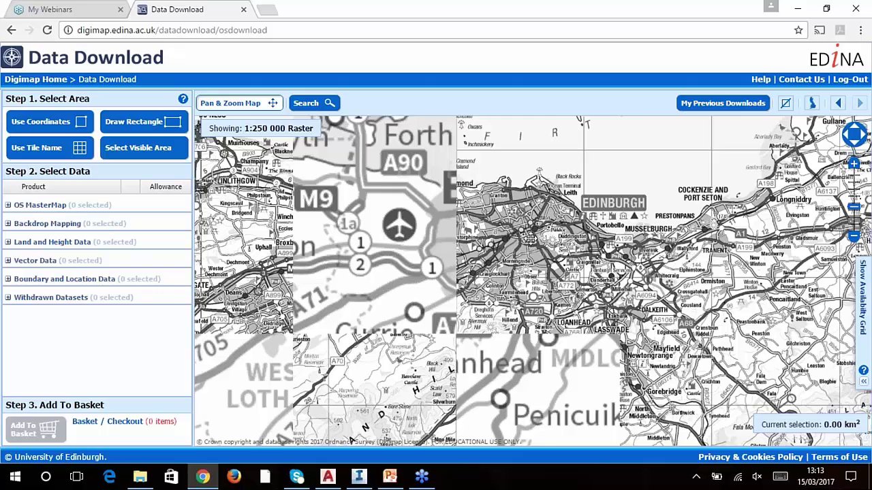
Step: Draw a rectangular selection of about 0.20 km² around the castle and Old Town in central Edinburgh
scroll(599, 232, up, 2)
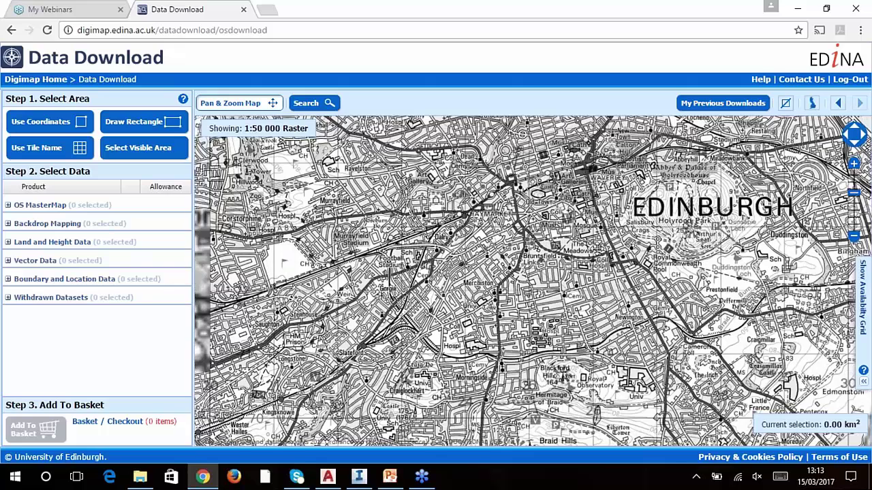
drag(614, 226, 547, 271)
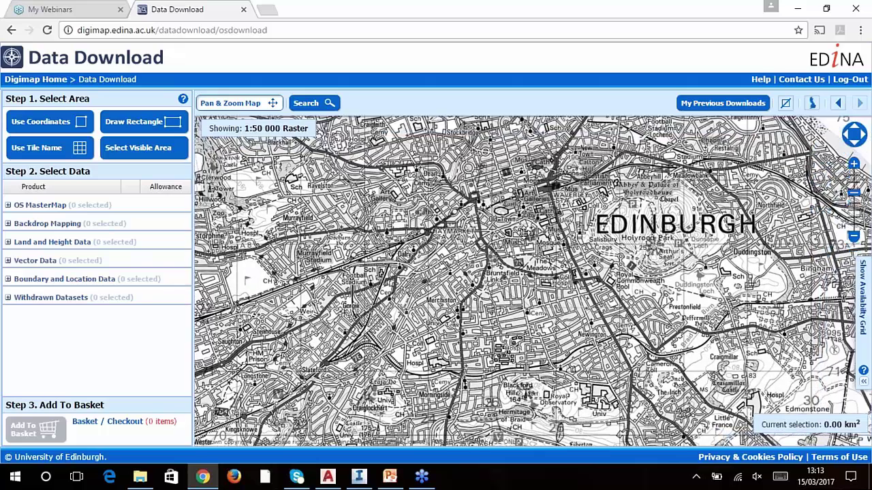
scroll(470, 256, up, 1)
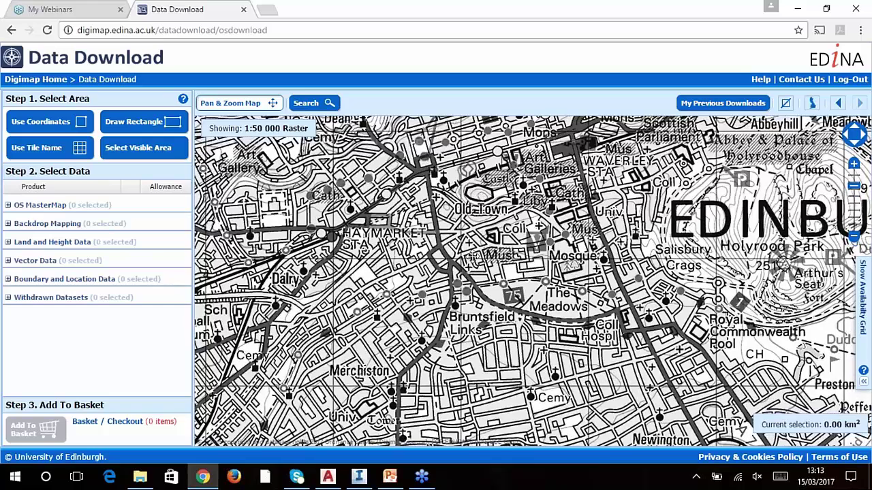
drag(470, 256, 465, 333)
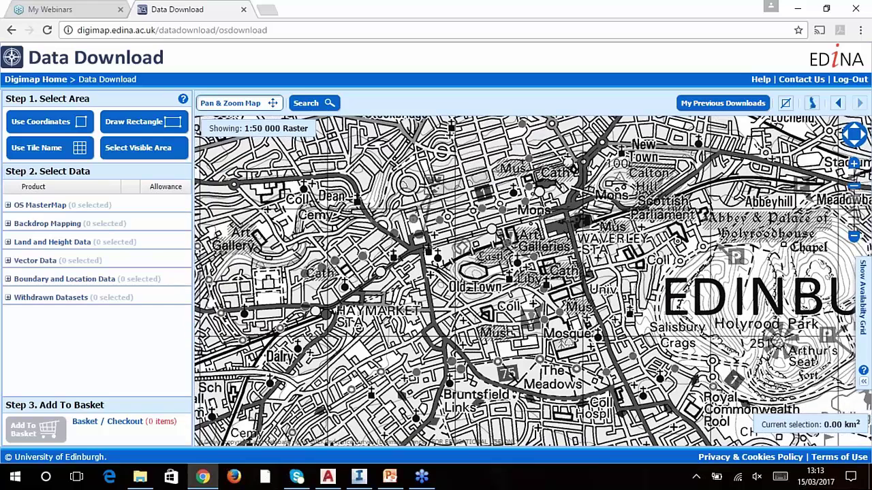
click(149, 124)
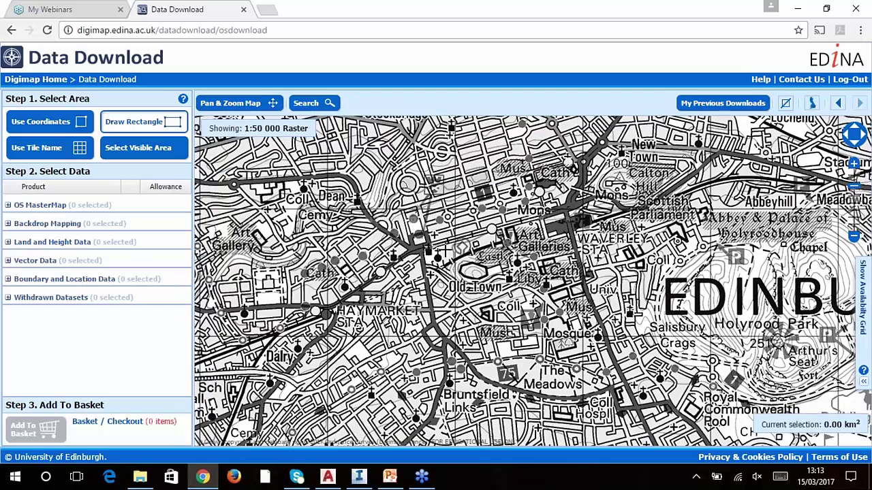
drag(445, 249, 509, 300)
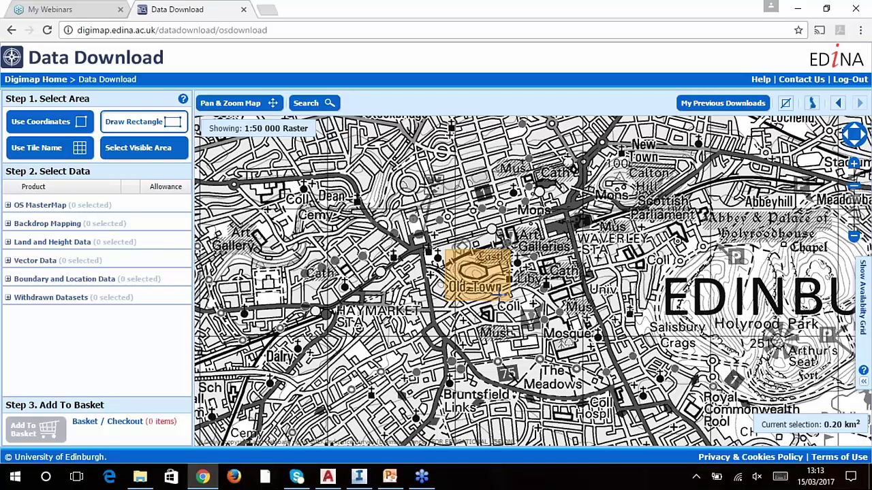
Step: Select the Topography and Building Heights (Alpha) products from OS MasterMap and OS Terrain 5 DTM from the land and height data
click(9, 205)
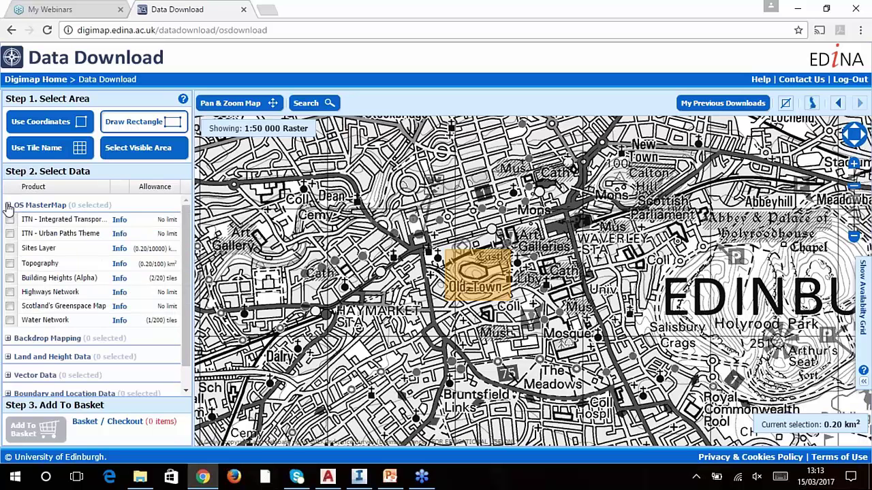
click(10, 265)
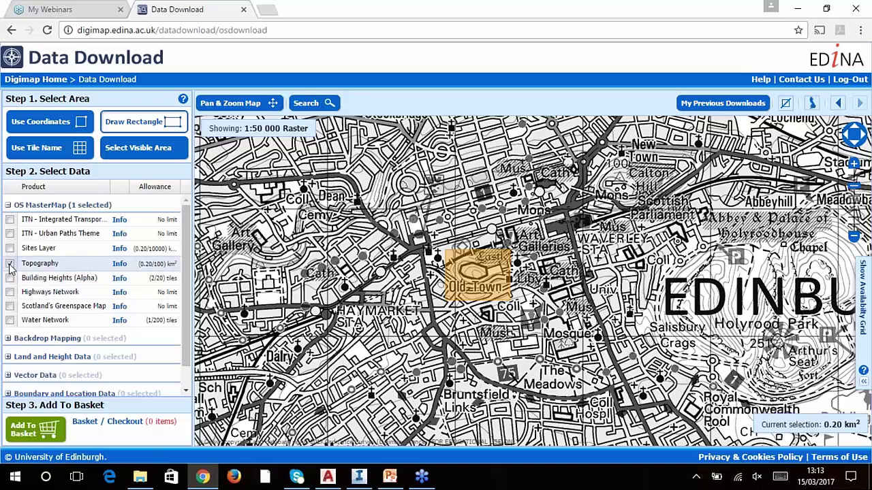
click(10, 277)
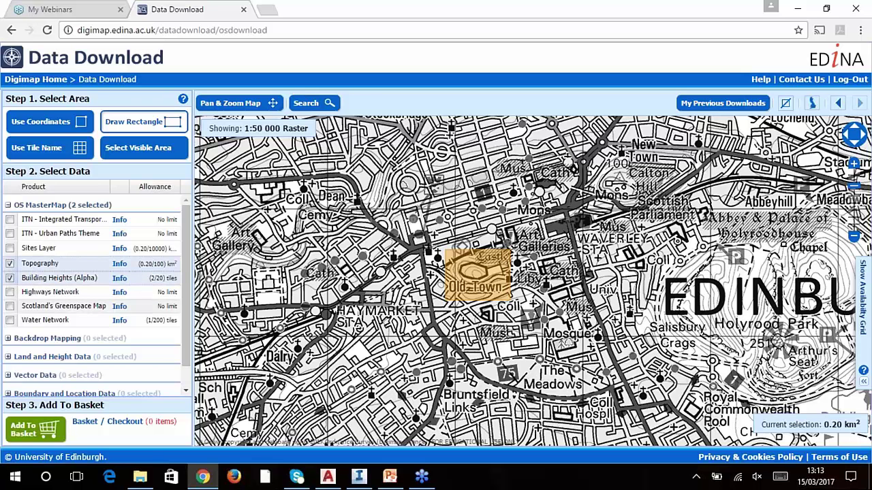
scroll(187, 320, down, 2)
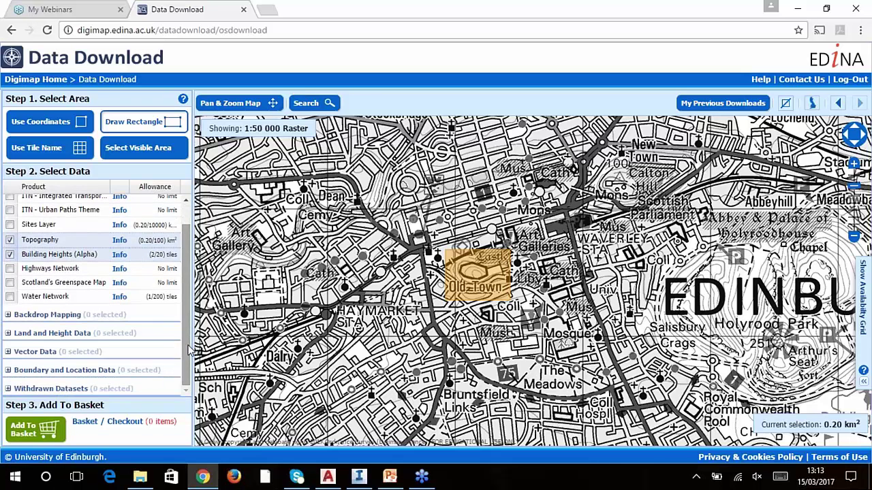
click(12, 333)
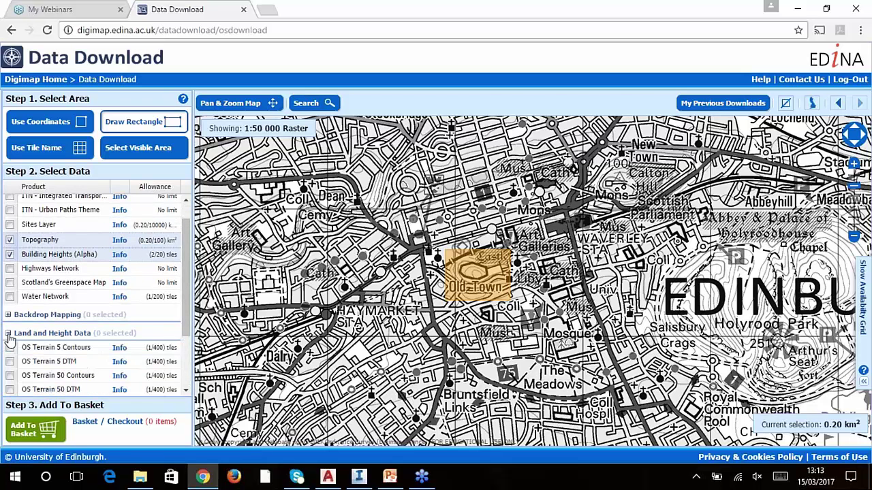
click(9, 363)
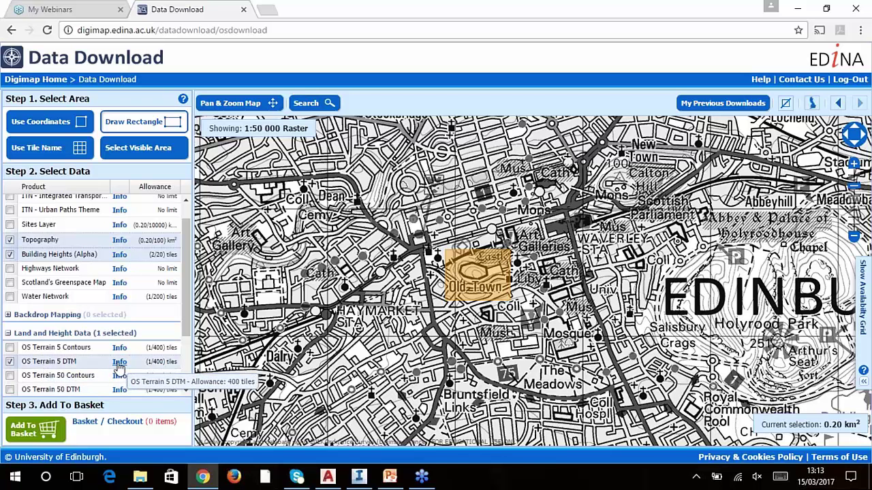
Step: Review the product information for Topography and Building Heights, and show the Building Heights availability grid on the map
click(119, 244)
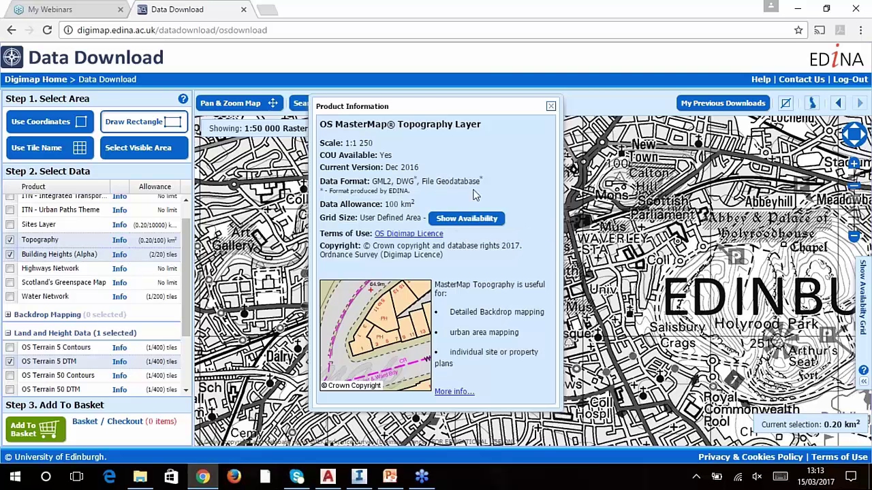
click(550, 107)
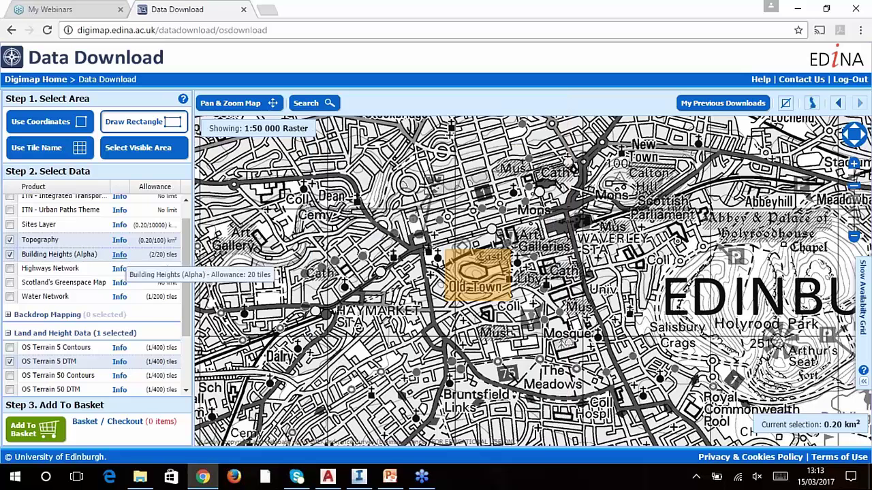
click(120, 255)
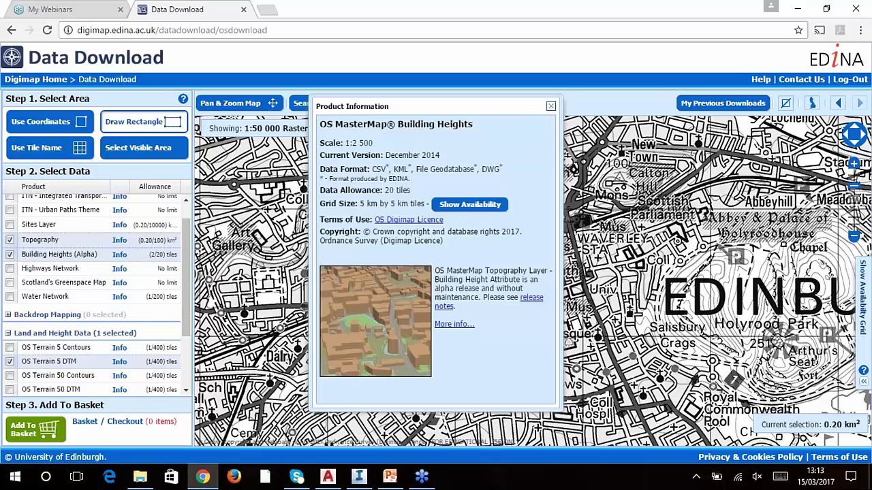
click(470, 204)
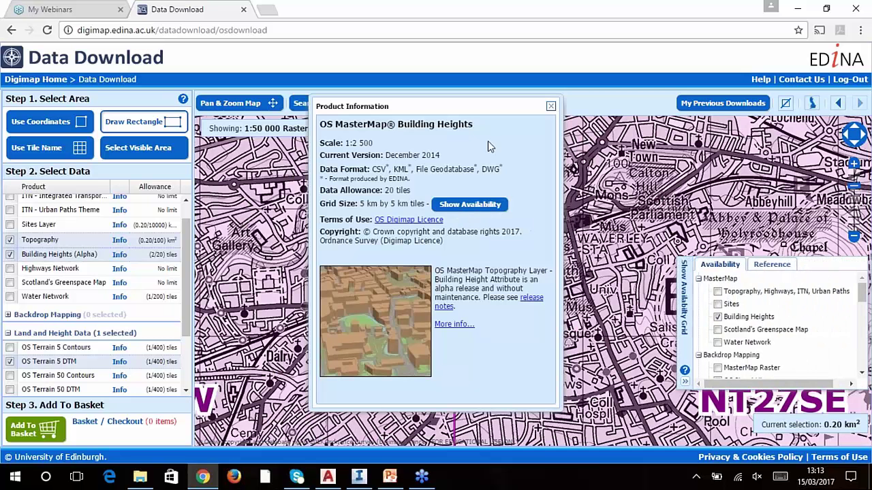
click(550, 108)
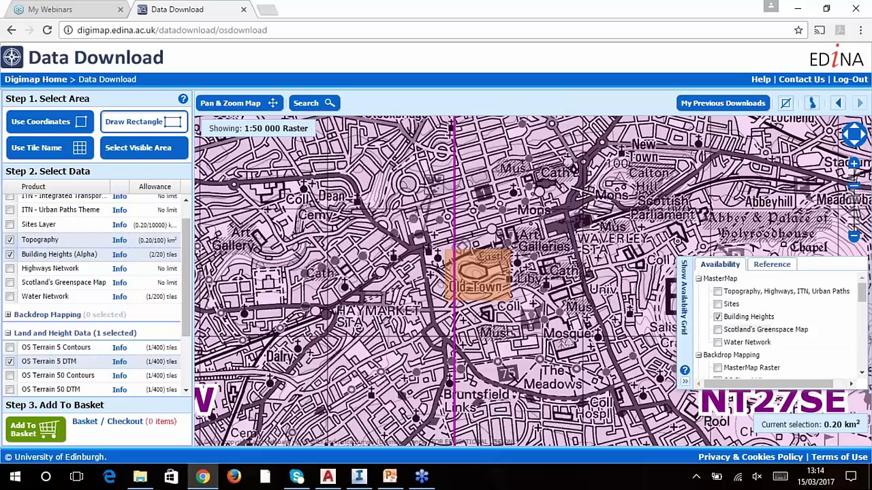
Step: Examine the Building Heights tile coverage around Edinburgh, across Scotland and in northern England
scroll(398, 313, down, 2)
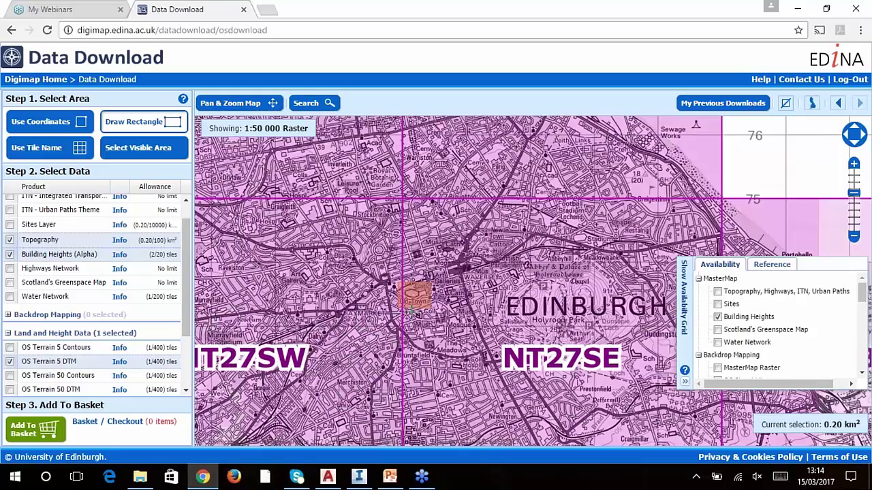
scroll(412, 307, down, 4)
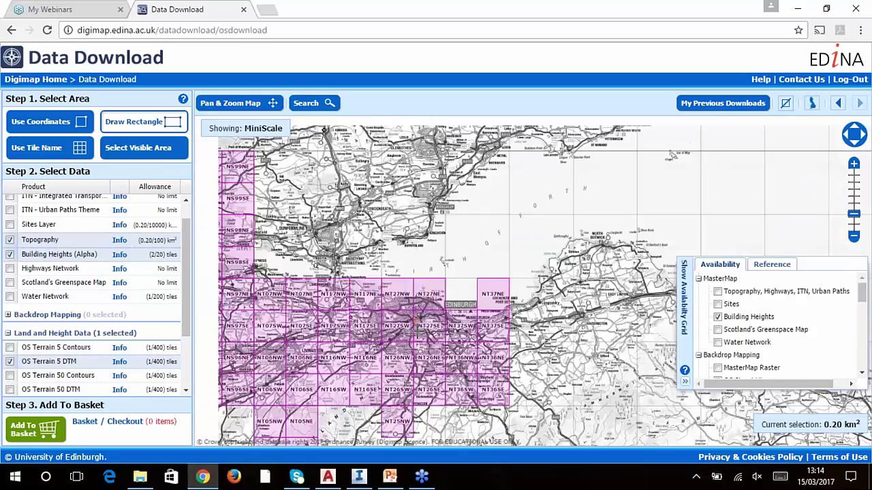
scroll(428, 330, down, 1)
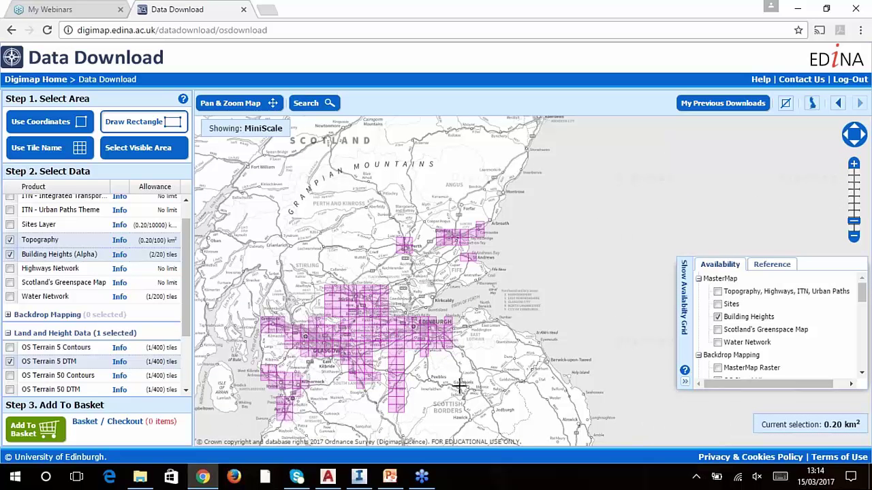
click(239, 107)
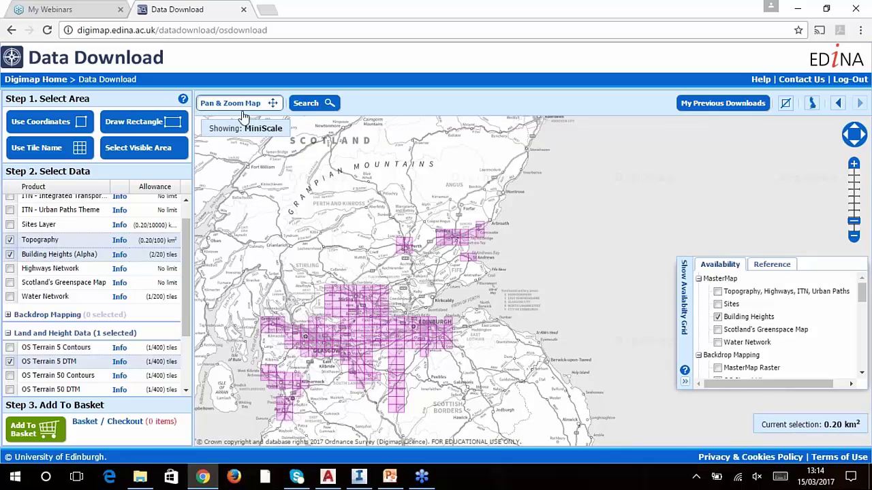
drag(470, 369, 480, 297)
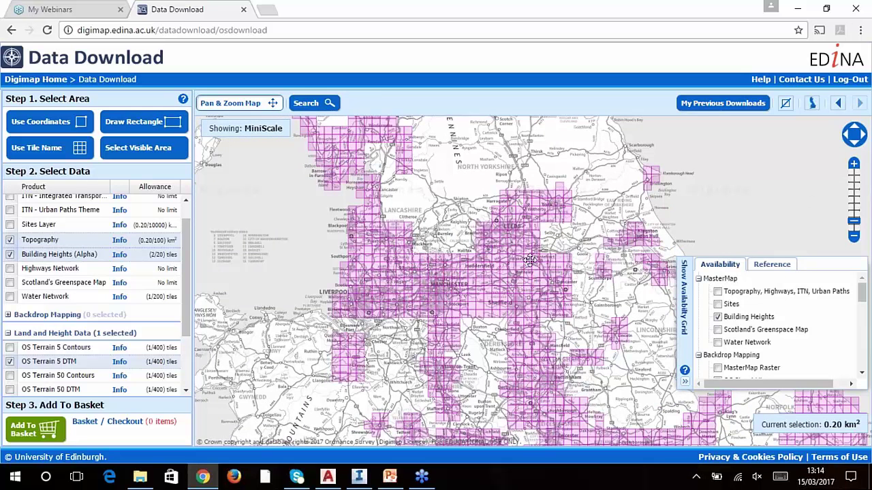
drag(577, 269, 551, 356)
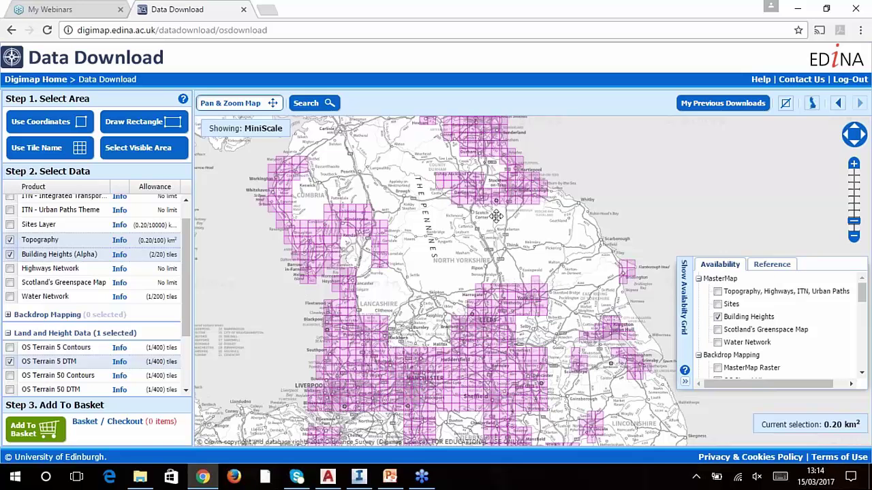
drag(496, 217, 499, 296)
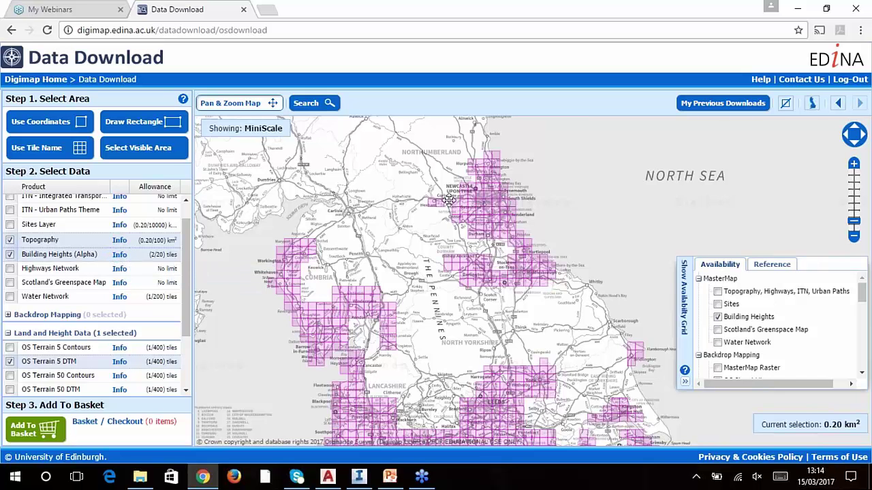
drag(434, 178, 551, 397)
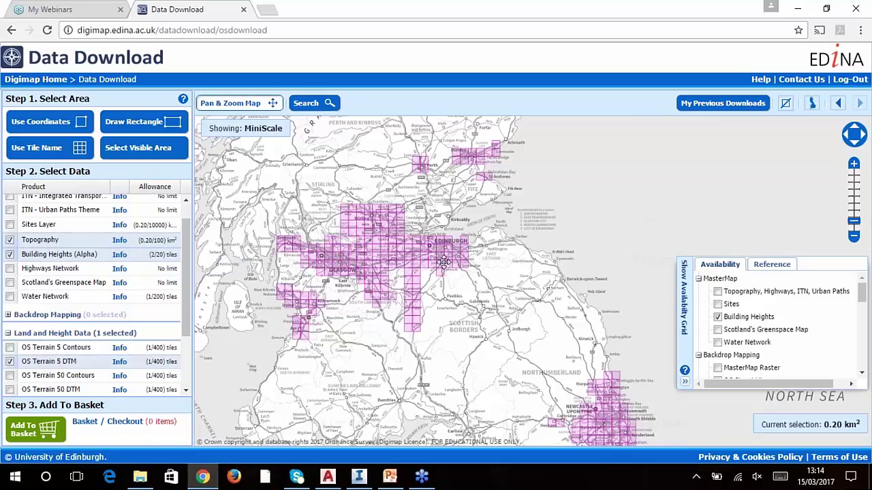
scroll(447, 250, up, 4)
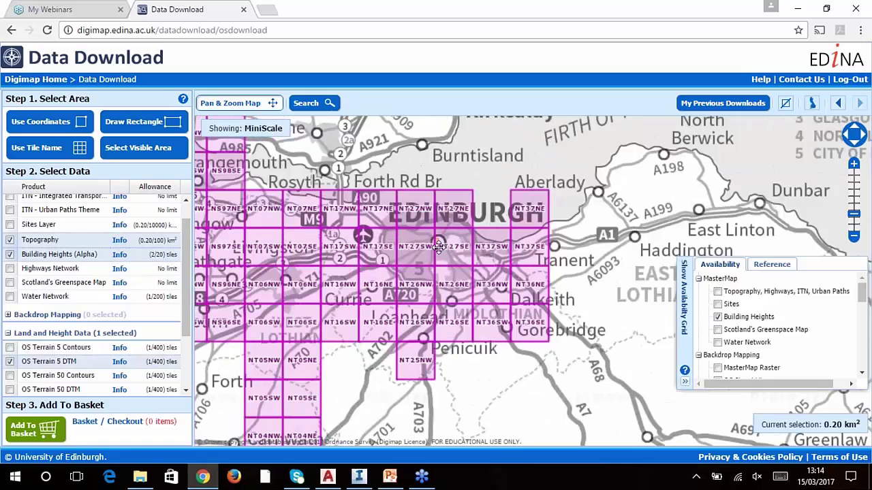
scroll(436, 244, up, 3)
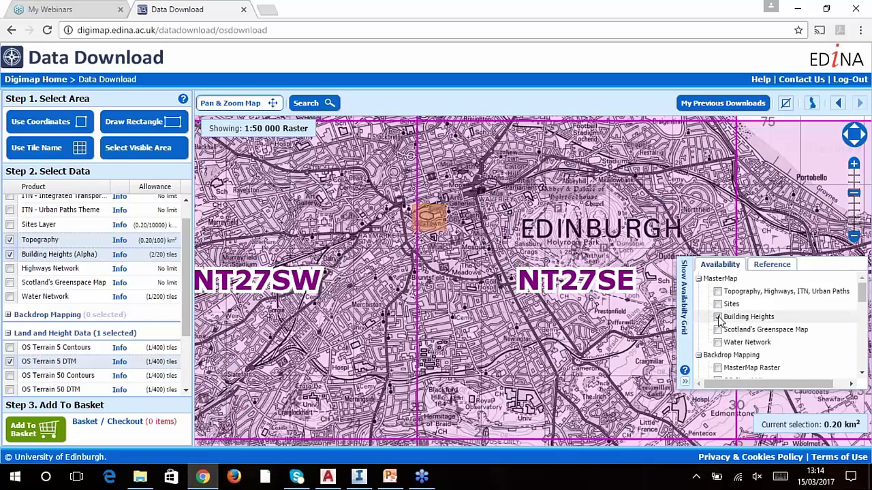
Step: Hide the Building Heights availability grid and its layer list, and add the selected products to the basket
click(718, 317)
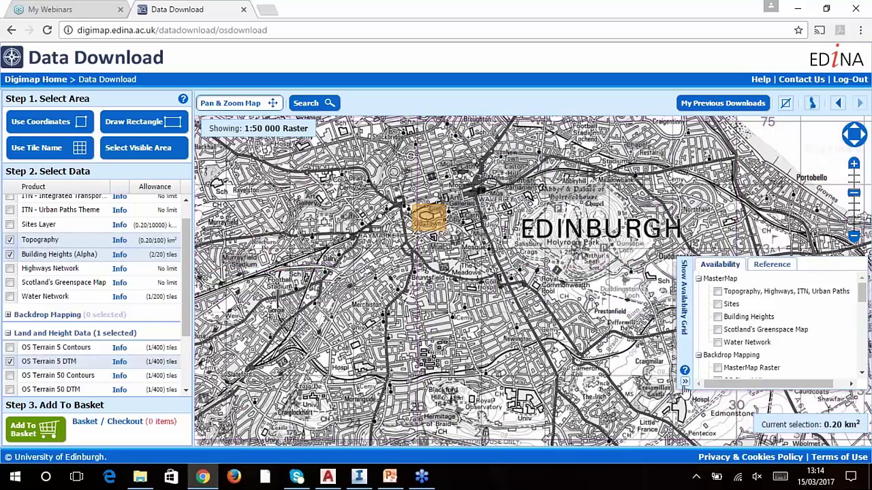
click(685, 381)
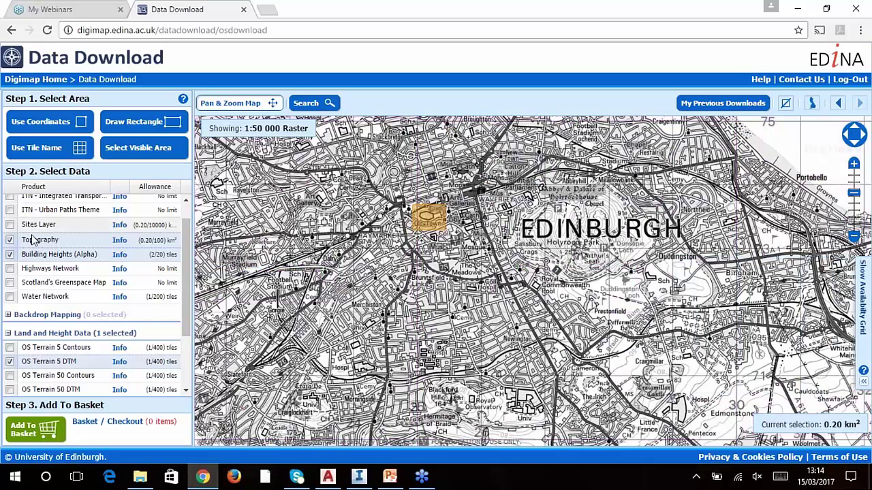
click(38, 429)
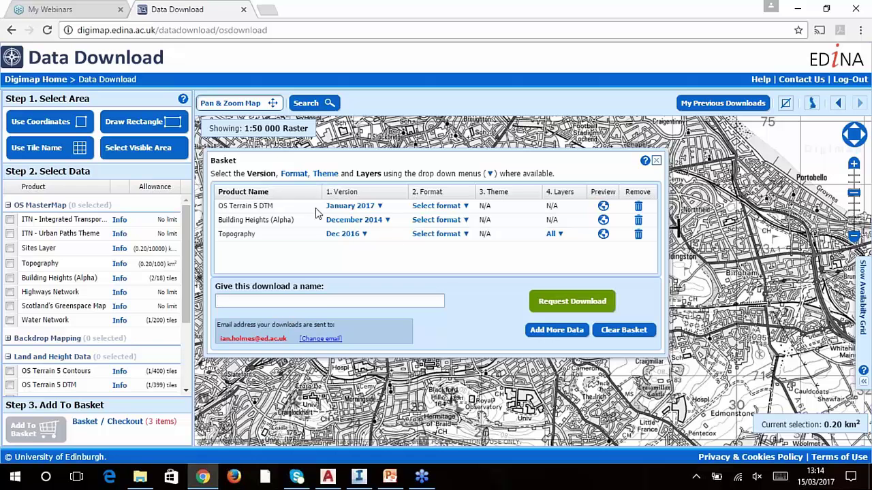
Step: Switch the Topography version to June 2012, and set it back to Dec 2016
click(363, 241)
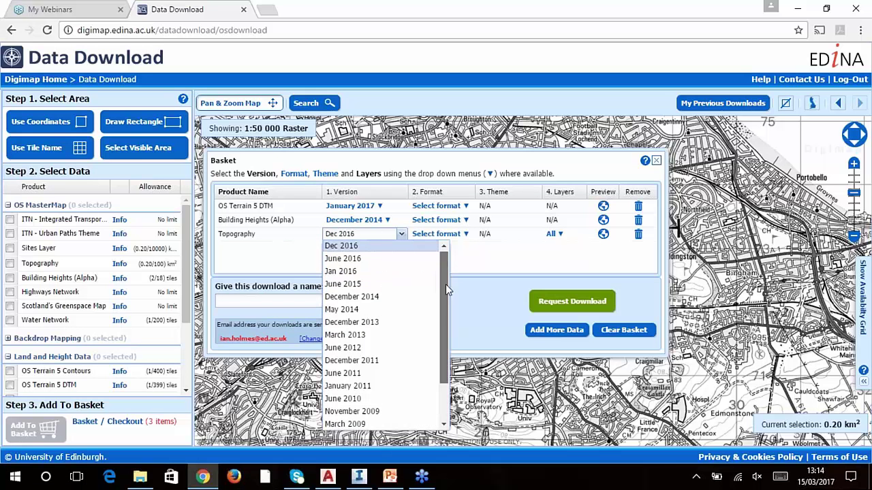
drag(446, 284, 440, 257)
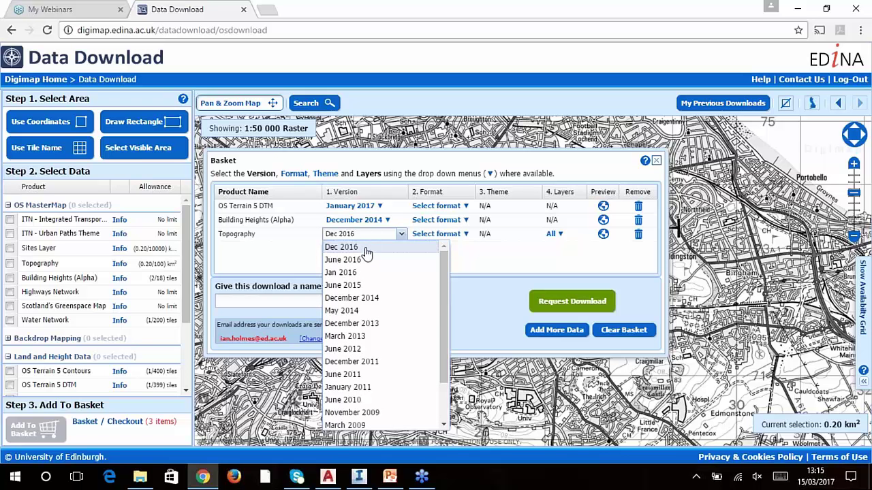
click(360, 350)
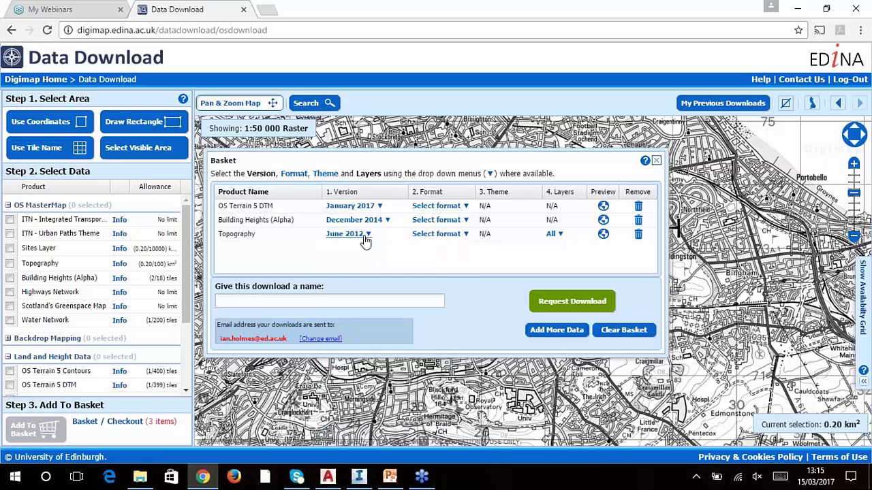
click(358, 235)
click(364, 247)
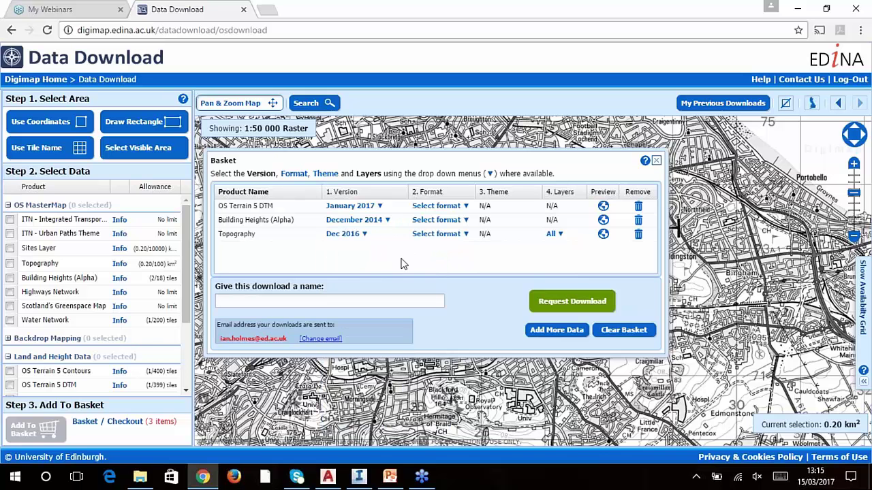
Step: Check which versions are offered for OS Terrain 5 DTM and Building Heights, keeping January 2017 and December 2014
click(367, 206)
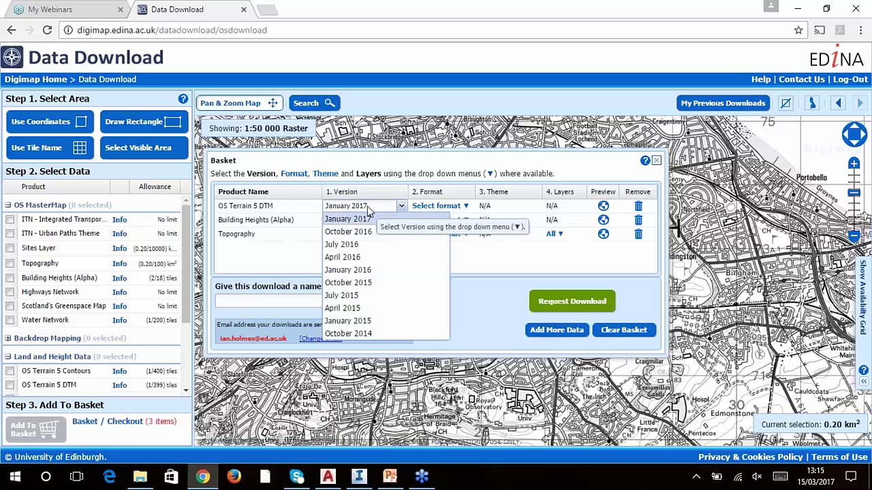
click(354, 219)
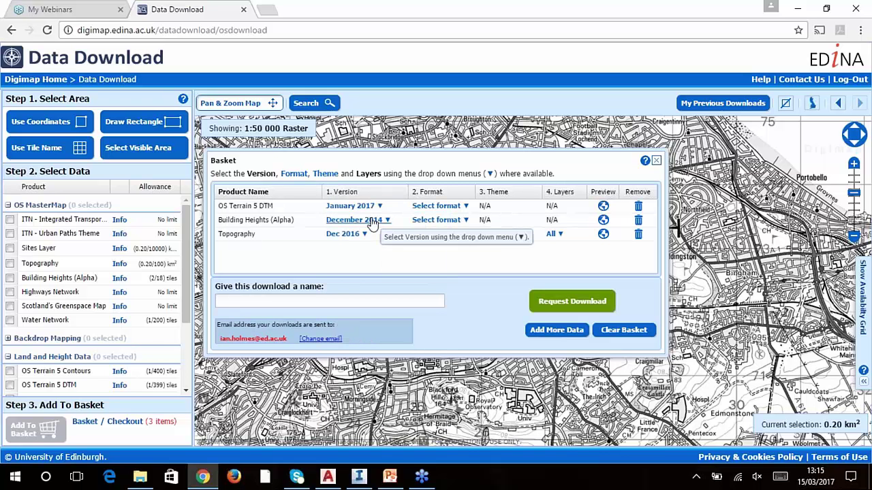
click(378, 220)
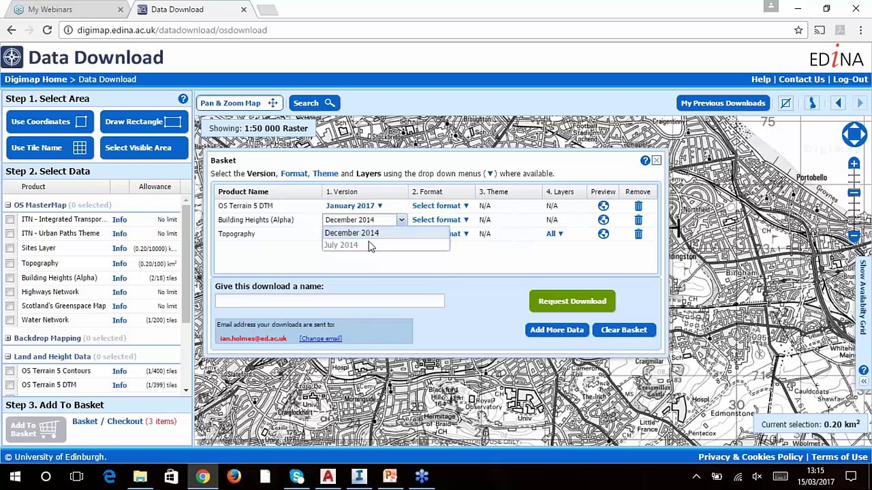
click(336, 258)
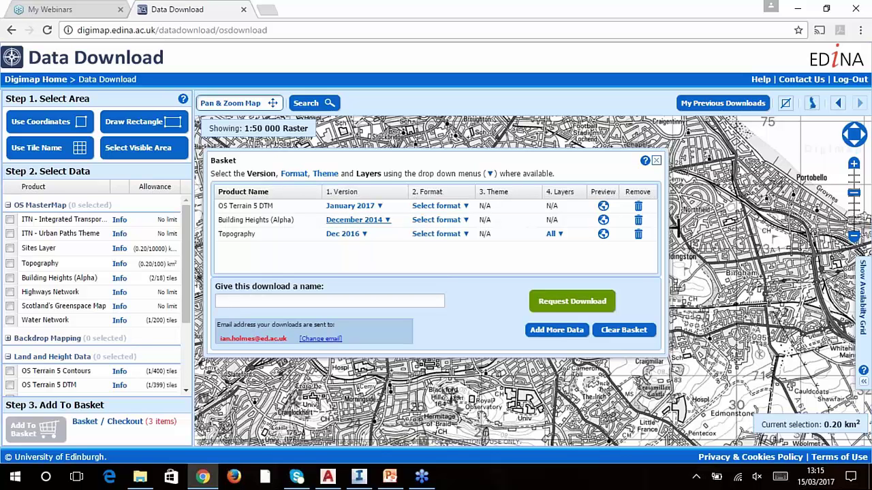
Step: Set Topography to DWG format with the Standard theme, Building Heights to DWG, and OS Terrain 5 DTM to ASC
click(446, 207)
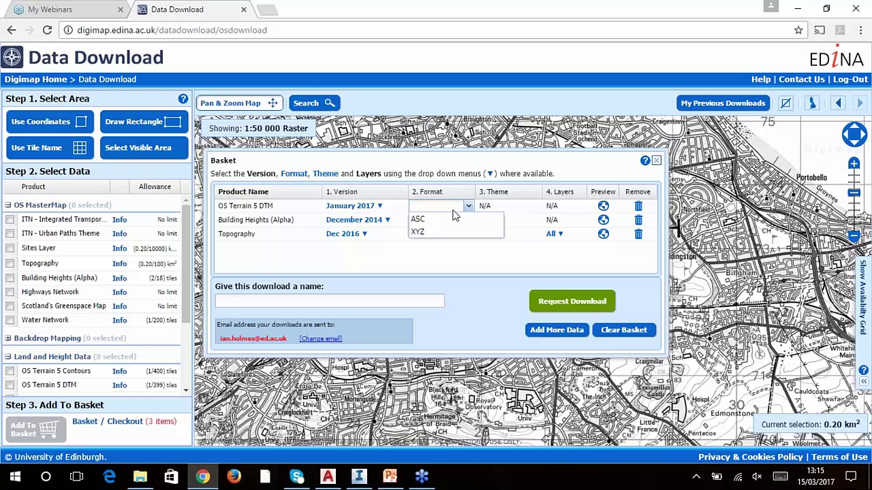
click(452, 159)
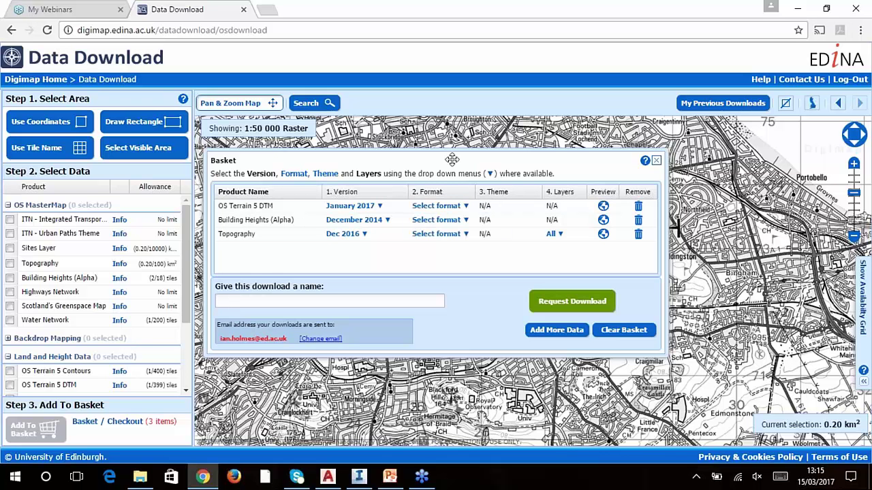
click(463, 235)
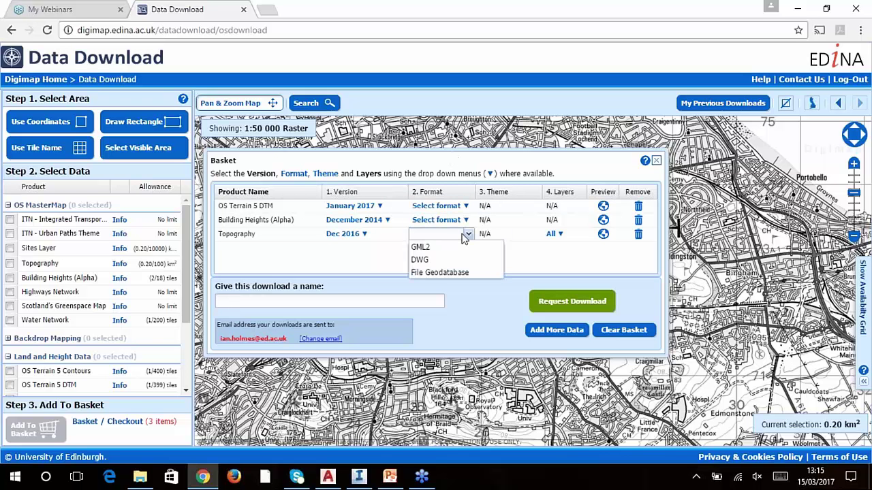
click(437, 262)
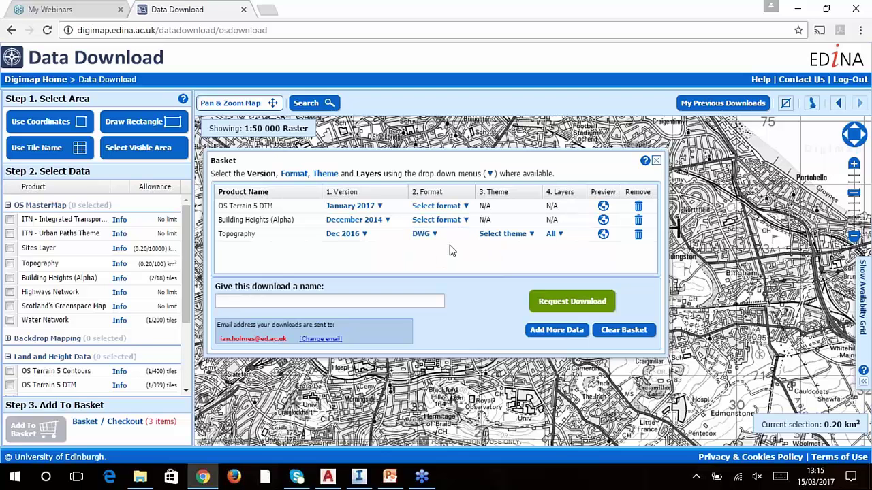
click(458, 220)
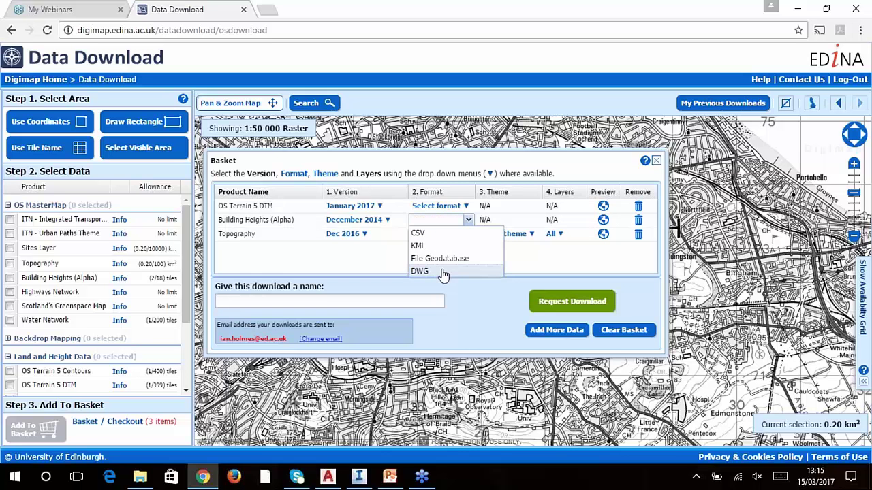
click(419, 271)
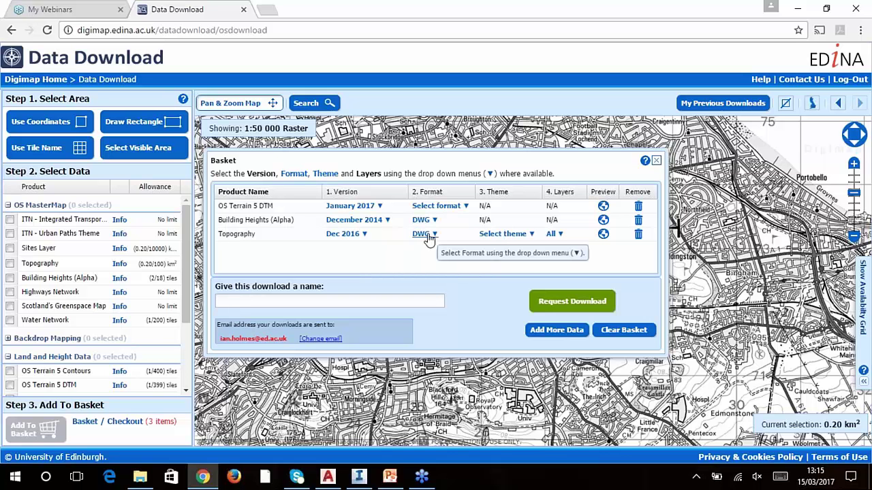
click(430, 206)
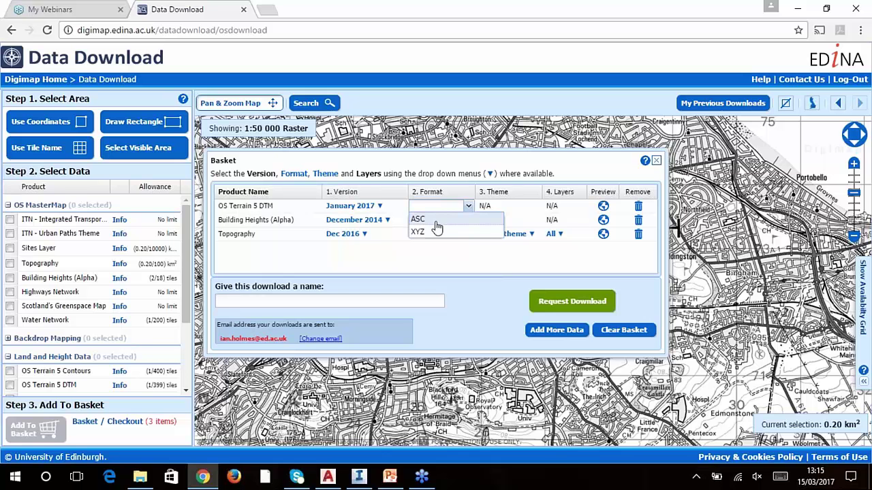
click(438, 221)
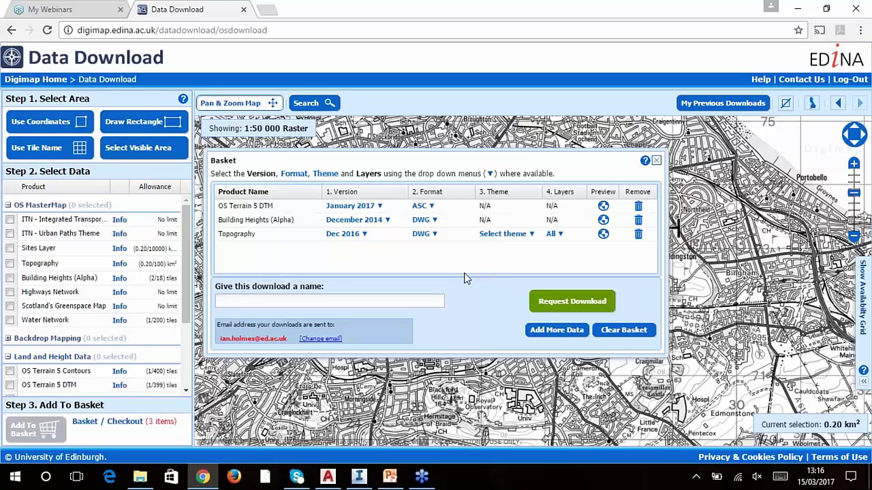
click(512, 238)
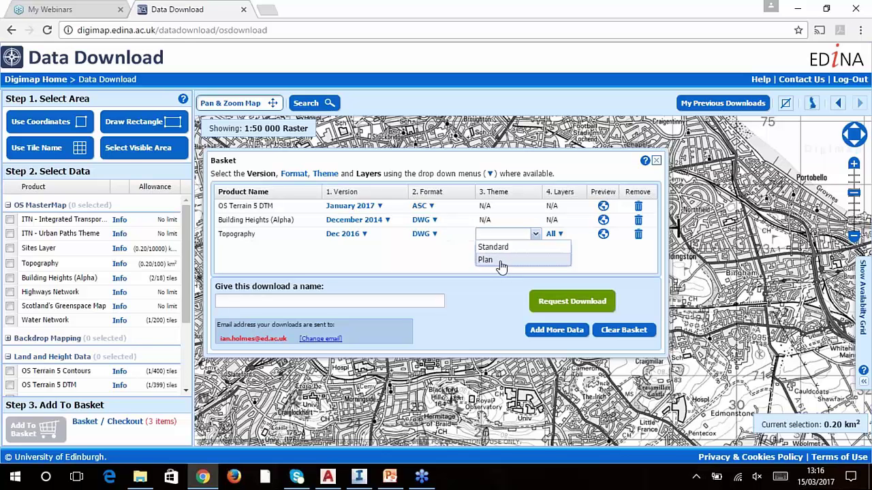
click(498, 247)
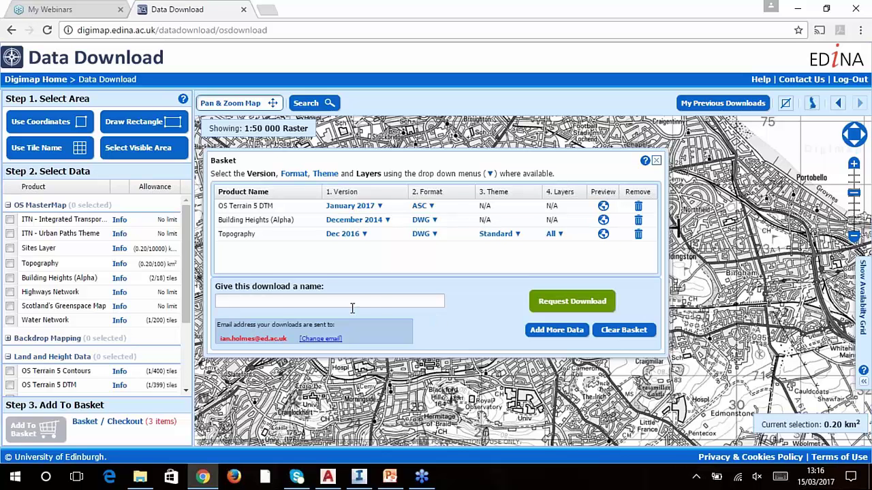
Step: Name the download "CAD data Edinburgh Castle" and submit the download request
click(381, 302)
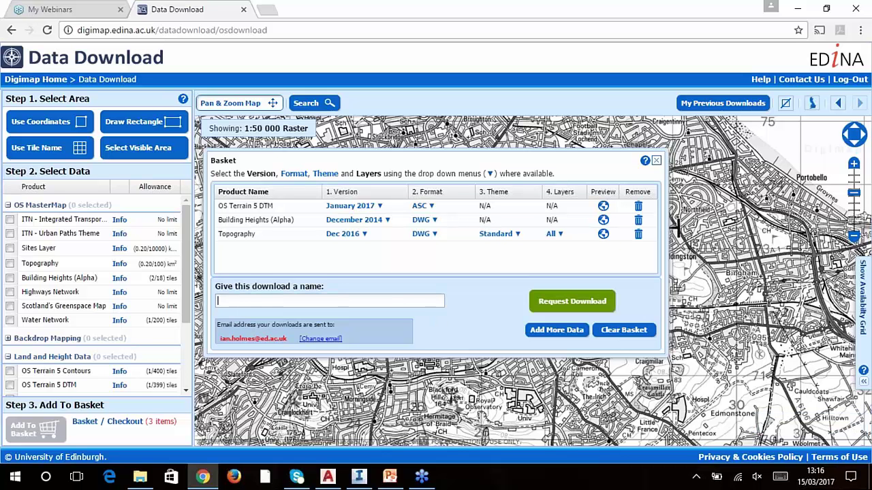
text(CAD data Edinburgh Castle)
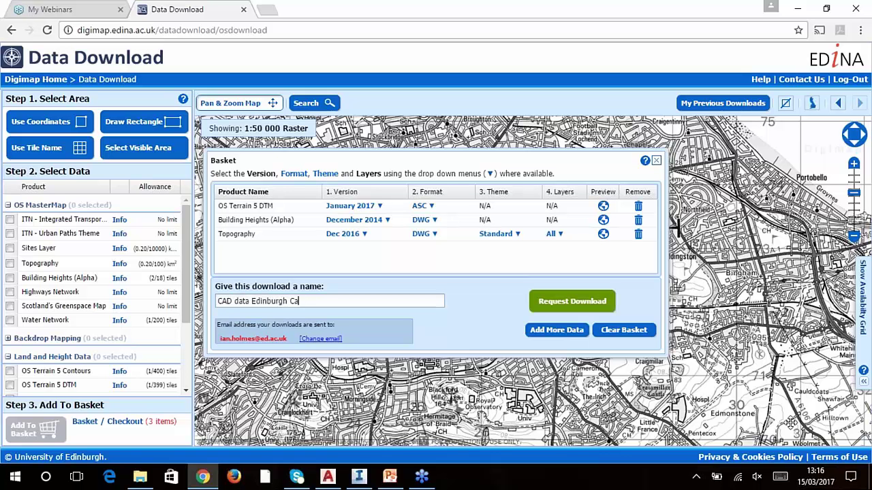
click(563, 305)
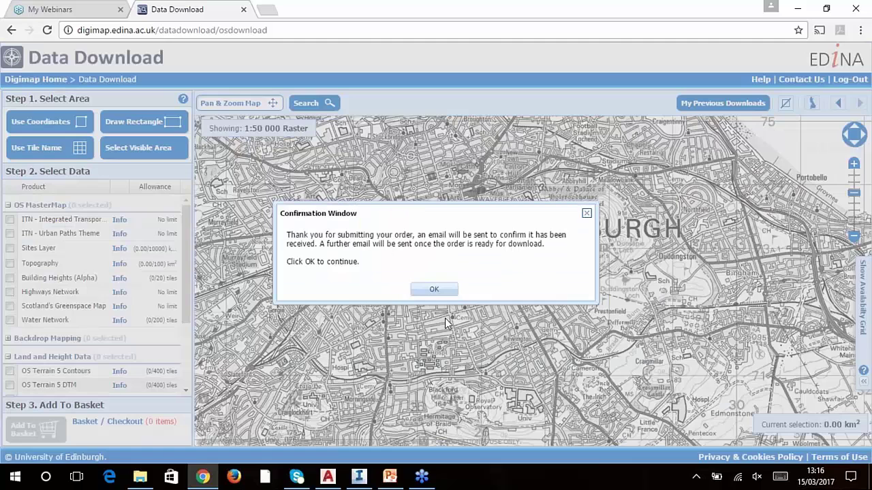
click(436, 292)
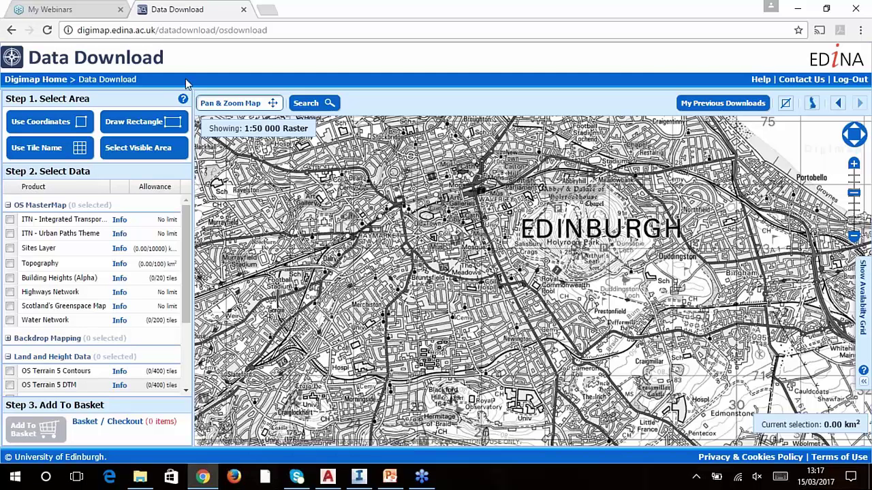
Step: Switch to PowerPoint, present the Poll slide full screen, and end the slide show
click(393, 483)
scroll(51, 304, down, 3)
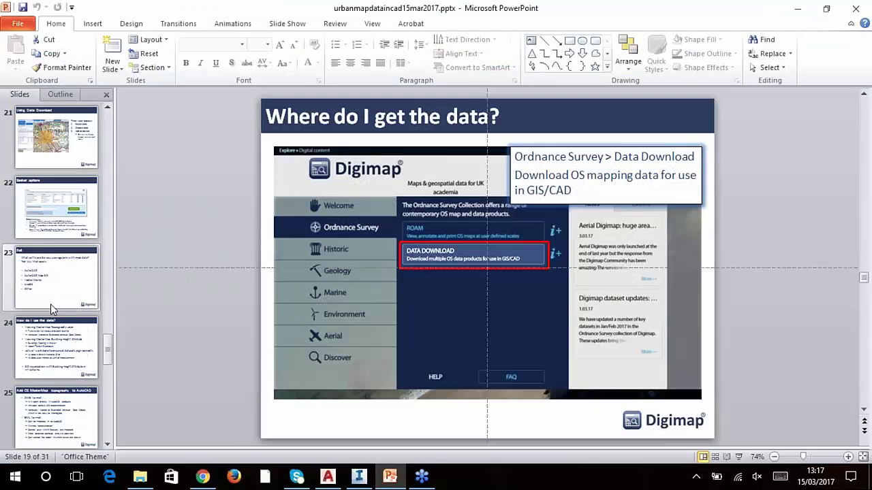
click(60, 210)
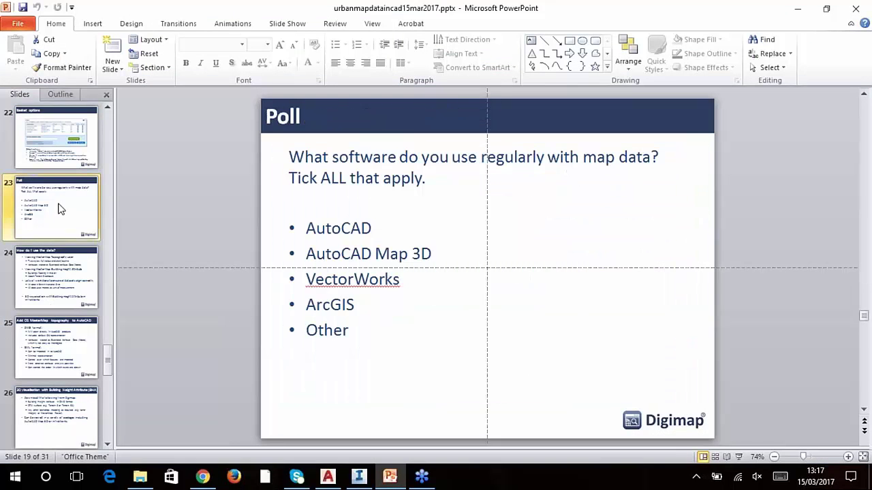
click(738, 456)
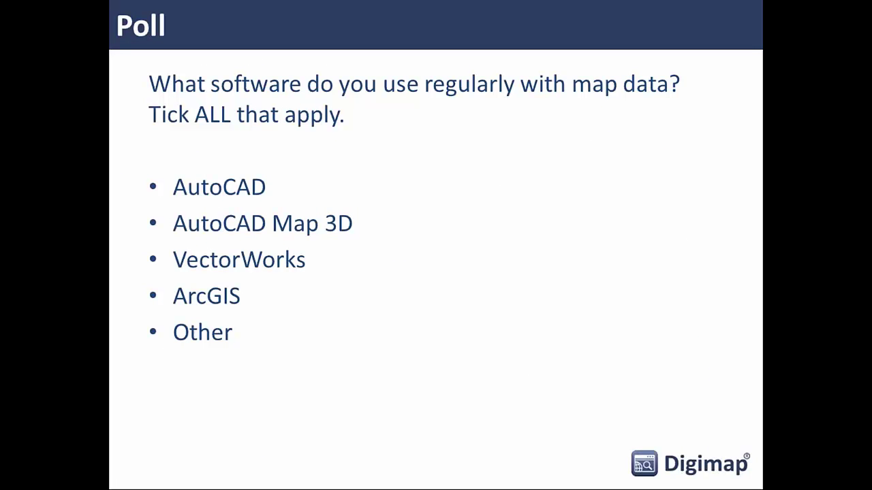
key(Escape)
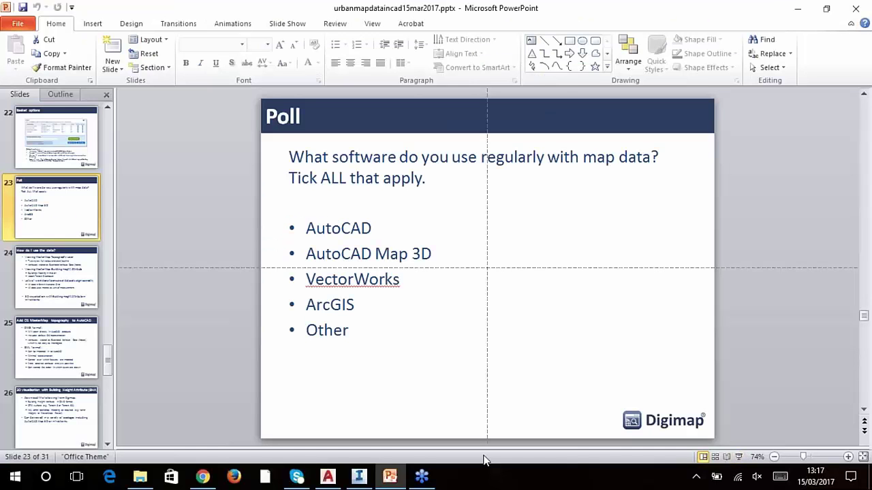
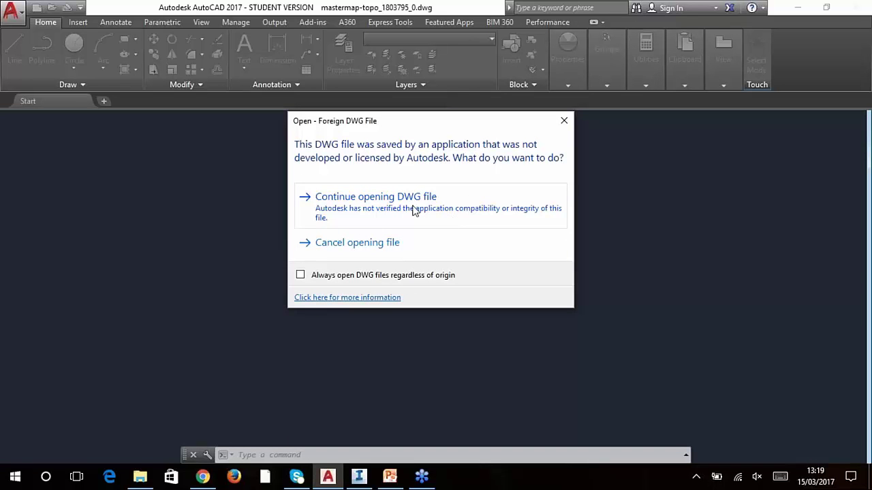
Step: Continue opening the foreign drawing mastermap-topo_1803795_0.dwg in AutoCAD and examine the buildings around Edinburgh Castle
click(413, 208)
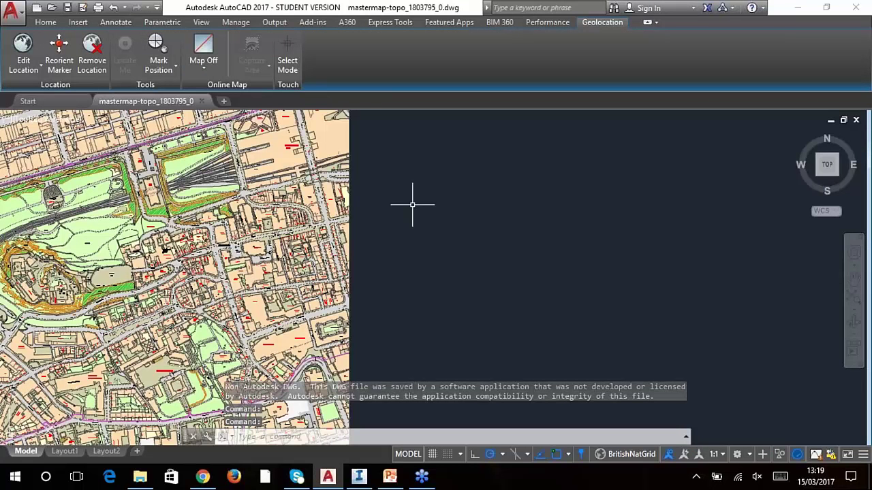
click(854, 303)
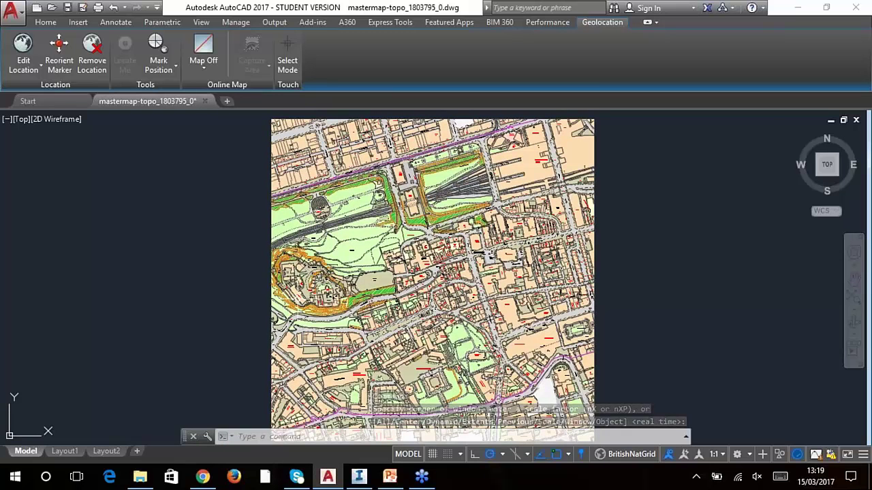
scroll(293, 303, up, 2)
scroll(340, 293, up, 6)
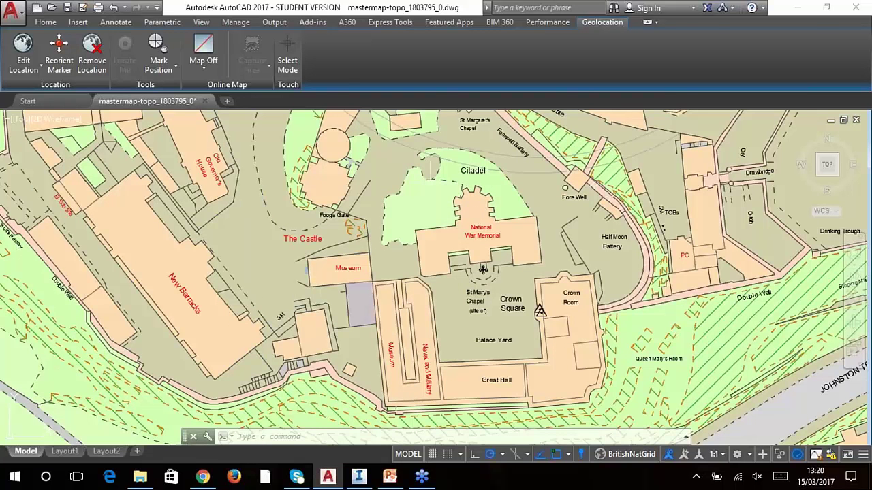
Step: List the extended object data attached to the National War Memorial building hatch for all applications
click(390, 22)
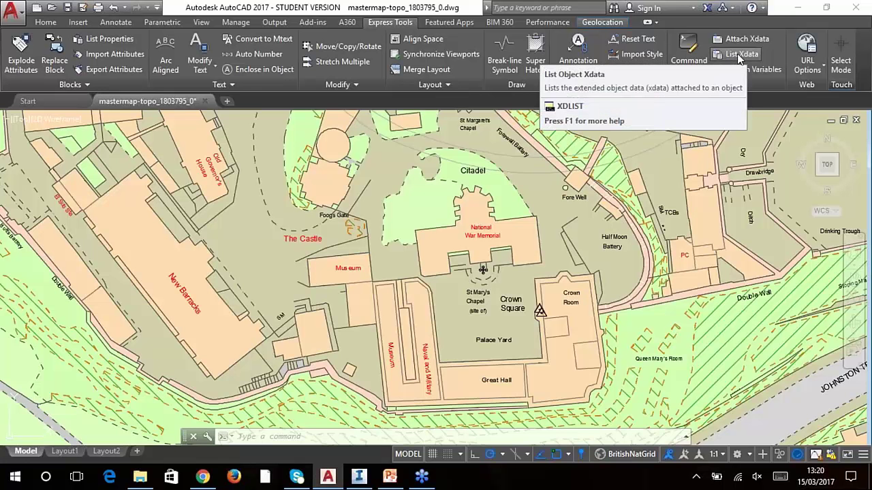
click(738, 56)
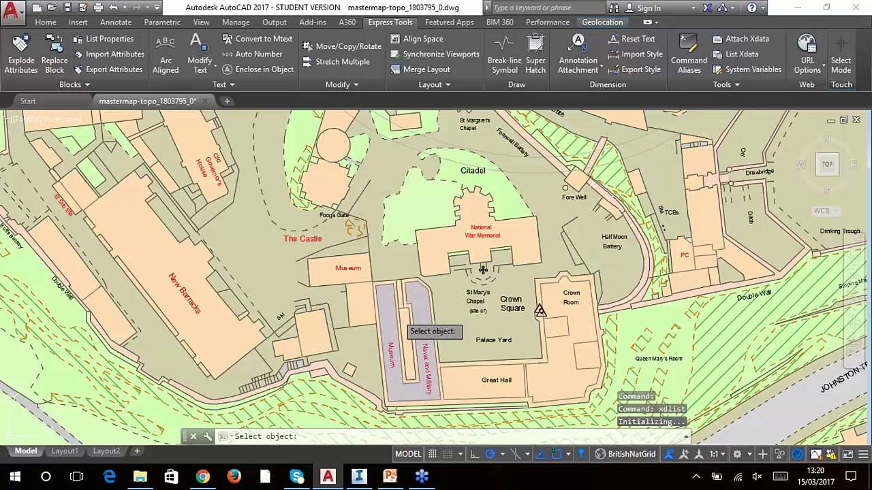
click(457, 238)
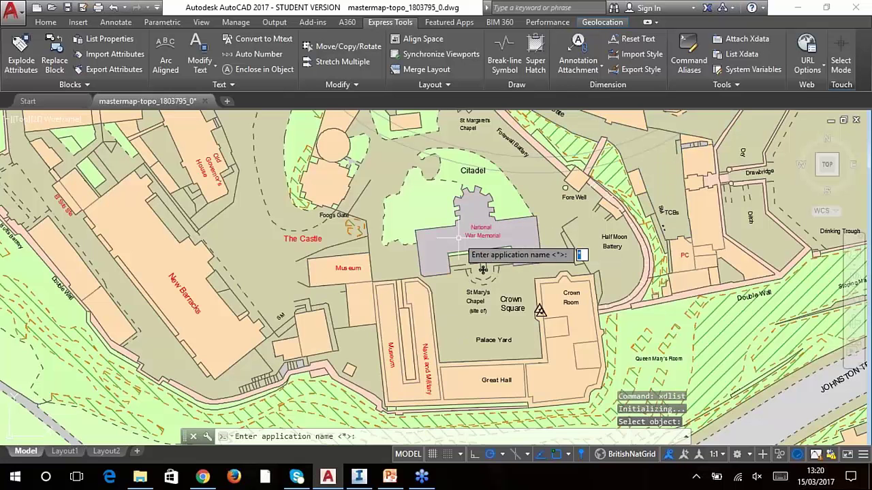
key(Return)
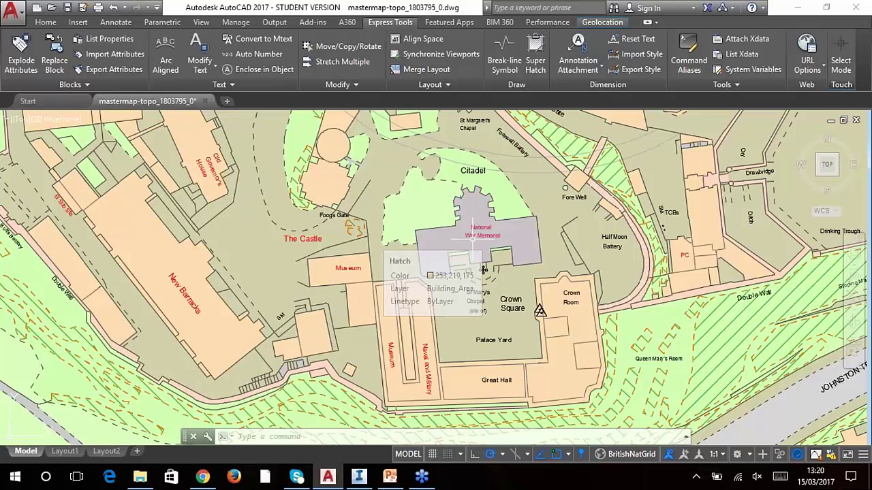
Step: Close the current drawing and open the foreign drawing mastermap-topo_1803796_0.dwg from the mastermap-topo_plan folder
click(206, 102)
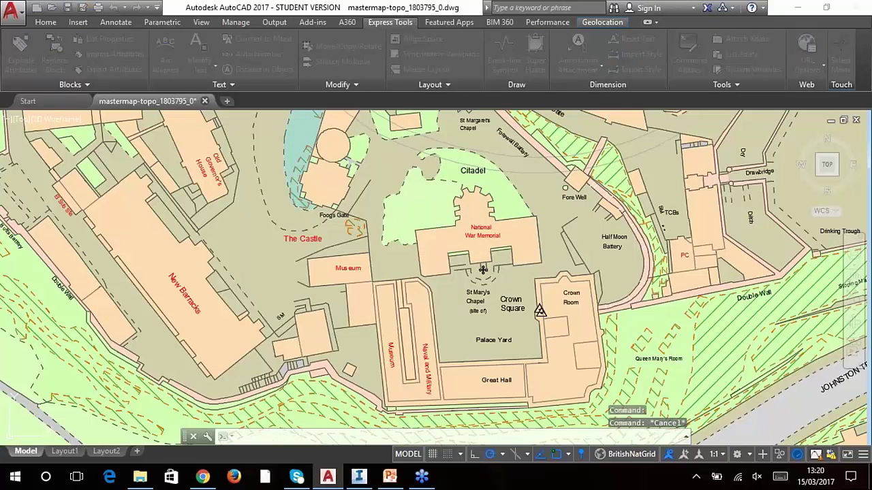
click(485, 272)
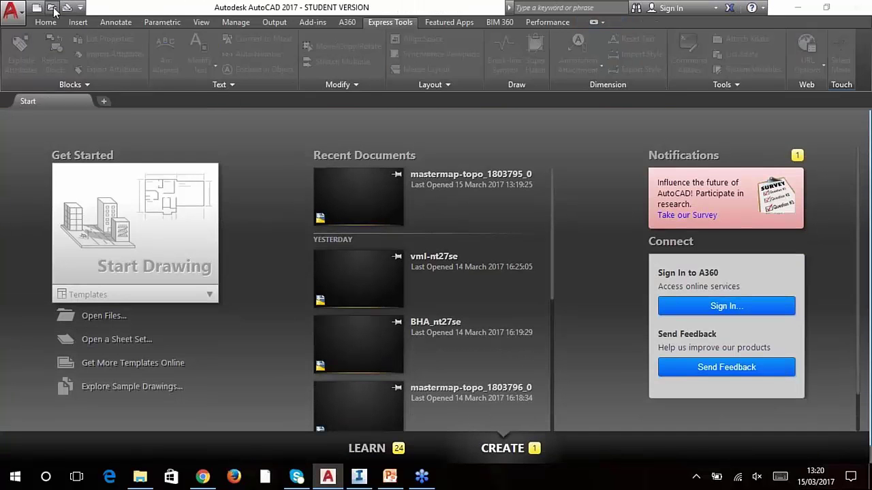
click(52, 7)
click(497, 98)
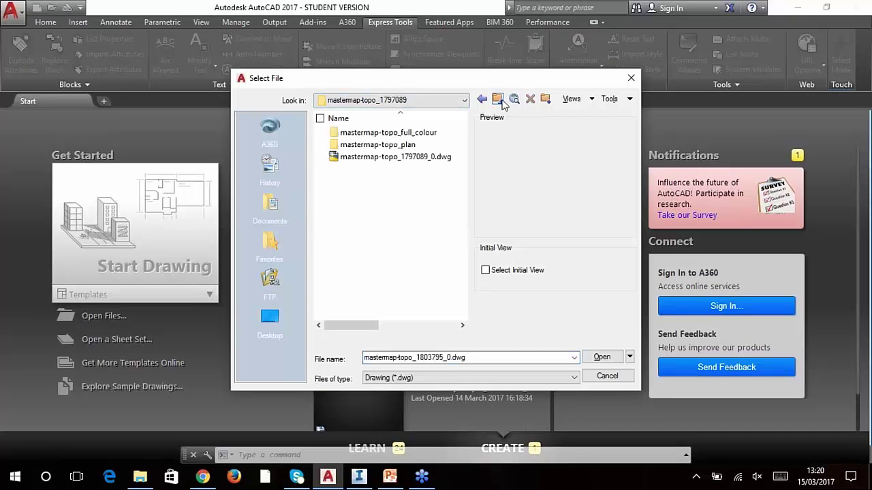
double_click(396, 146)
double_click(378, 131)
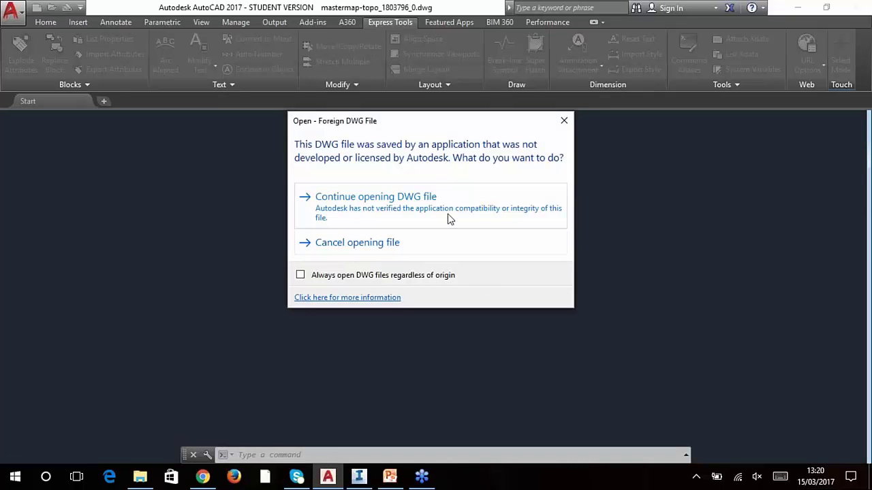
click(449, 216)
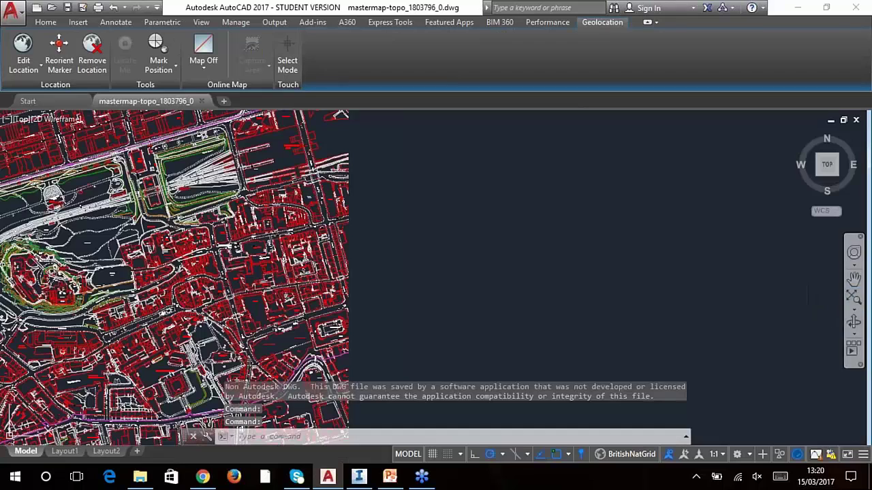
Step: List the extended object data attached to the National War Memorial building outline for all applications
click(854, 297)
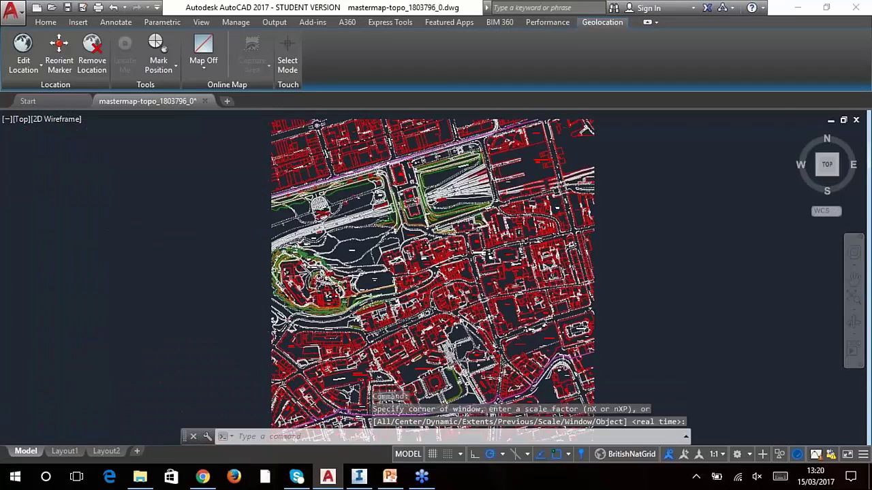
scroll(293, 276, up, 5)
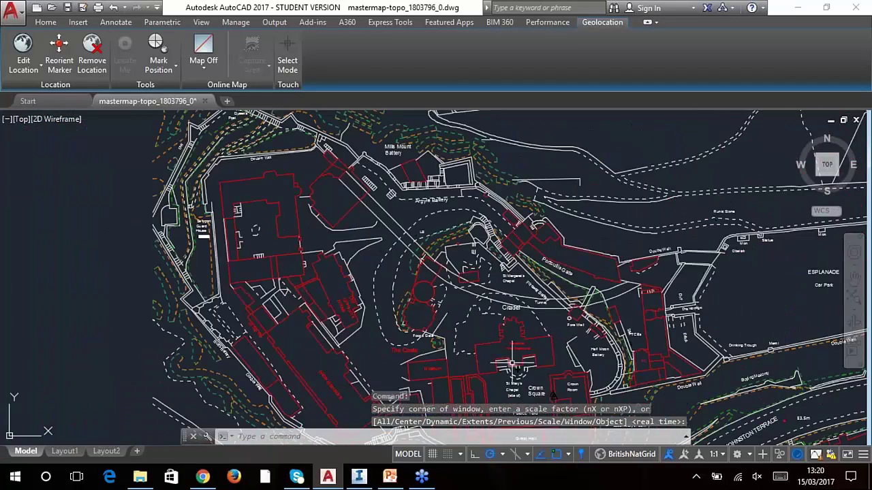
scroll(510, 313, up, 4)
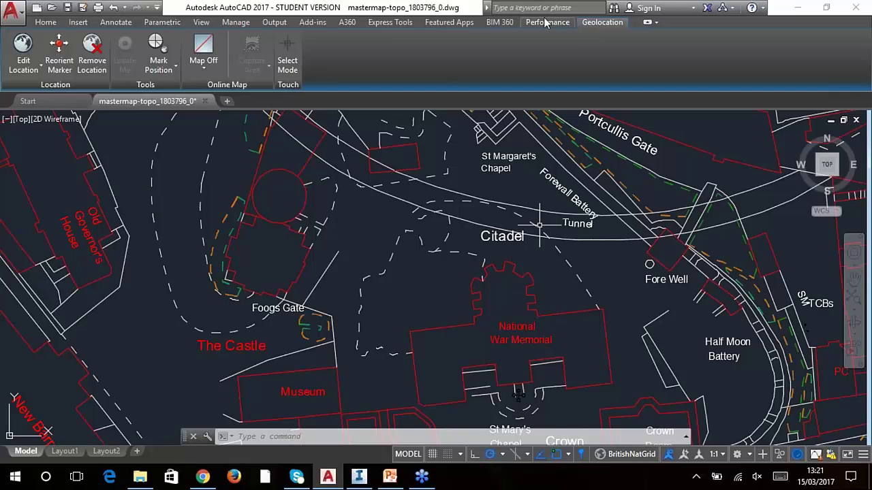
click(398, 22)
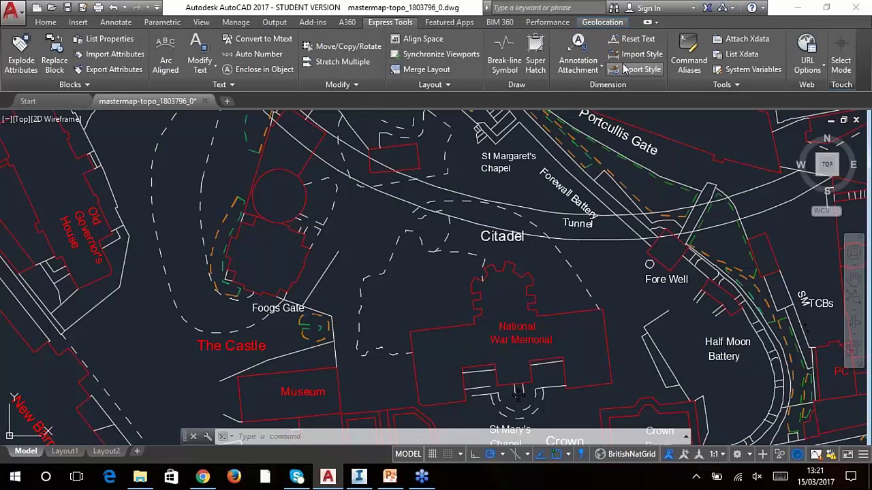
click(735, 55)
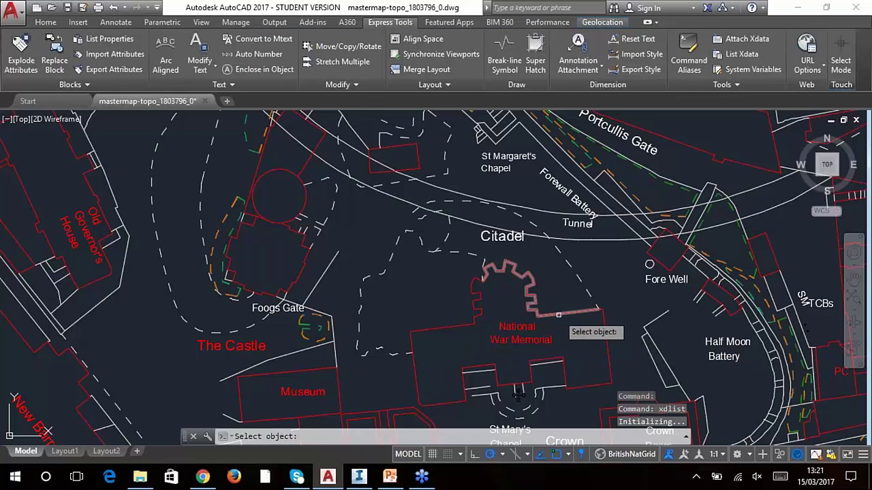
click(559, 316)
key(Return)
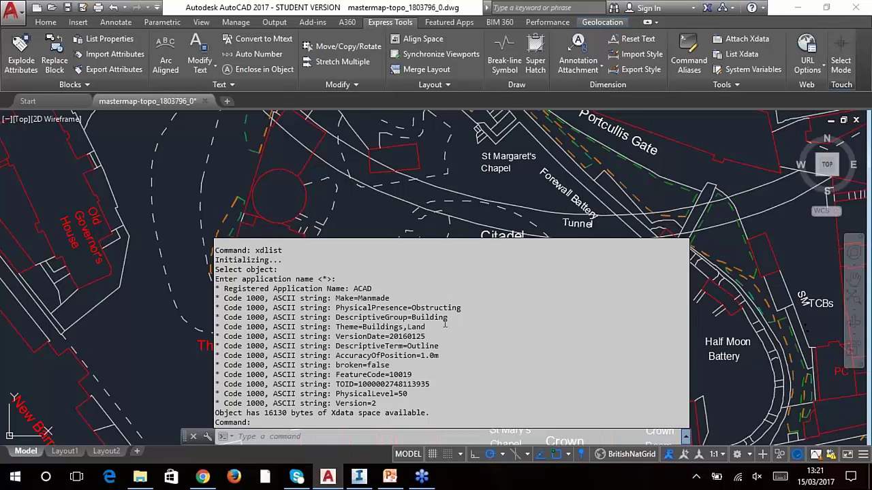
drag(411, 318, 446, 323)
click(194, 456)
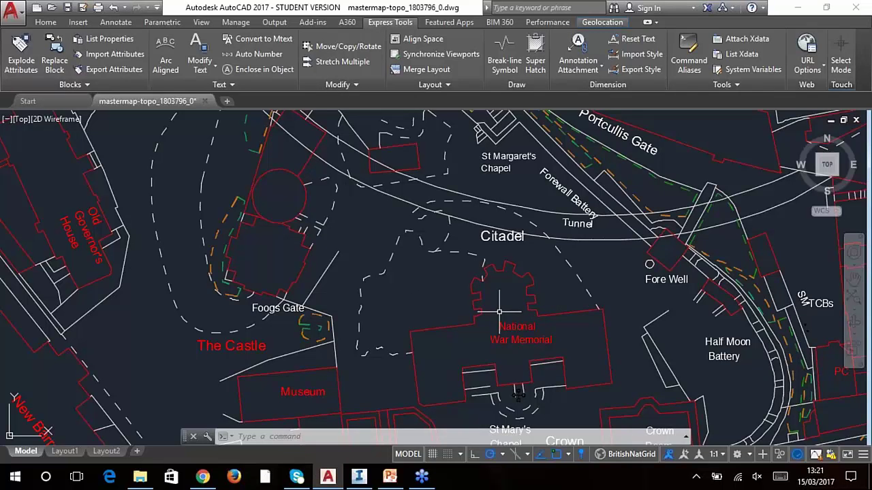
Step: Close the plan drawing without saving and open the foreign drawing BHA_nt27se.dwg from the mastermap_building_heights_1797087 folder
click(205, 101)
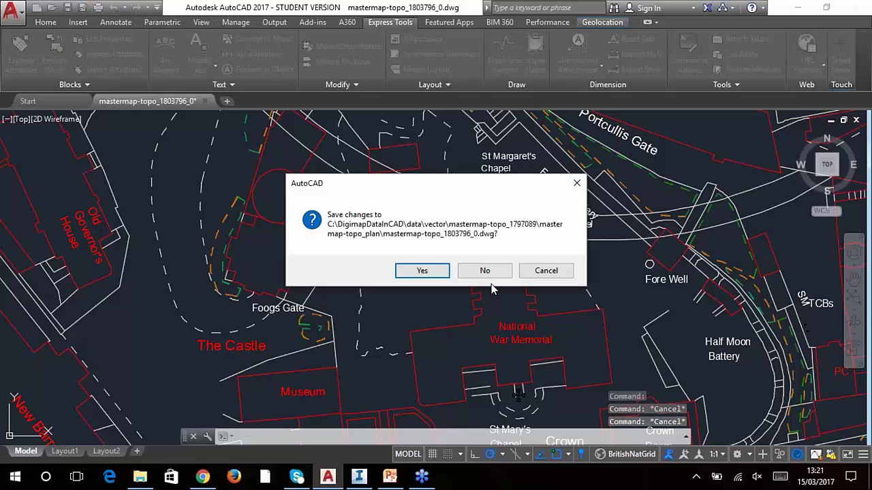
click(482, 276)
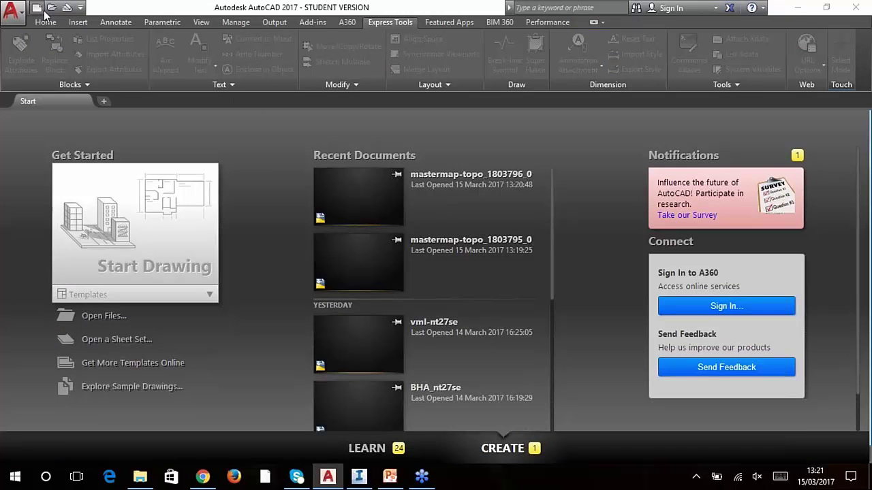
click(51, 12)
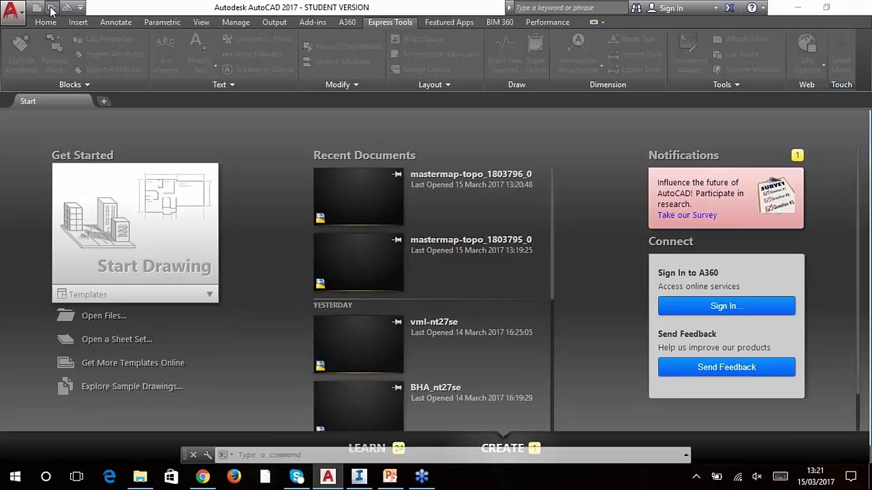
click(500, 100)
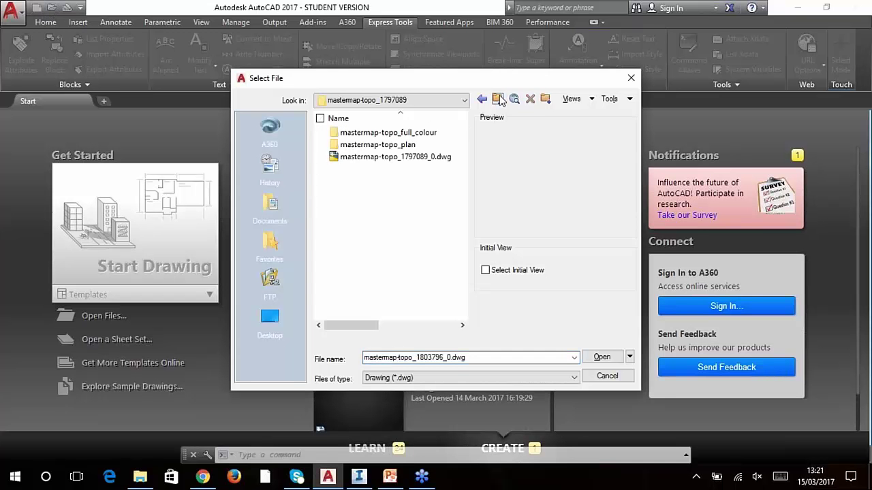
click(499, 100)
click(404, 133)
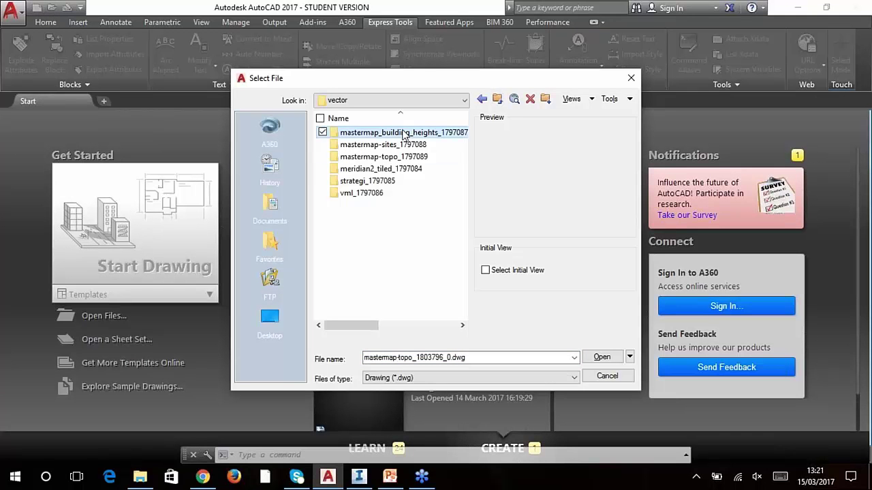
double_click(404, 134)
double_click(373, 144)
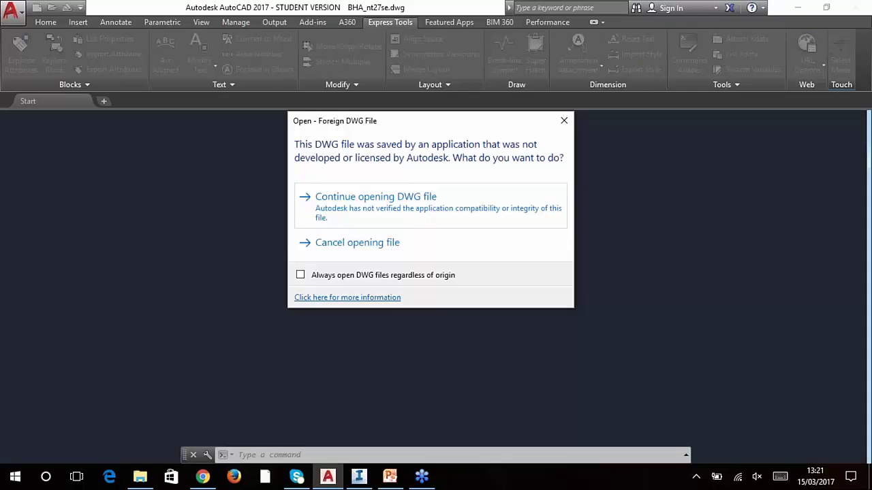
click(410, 225)
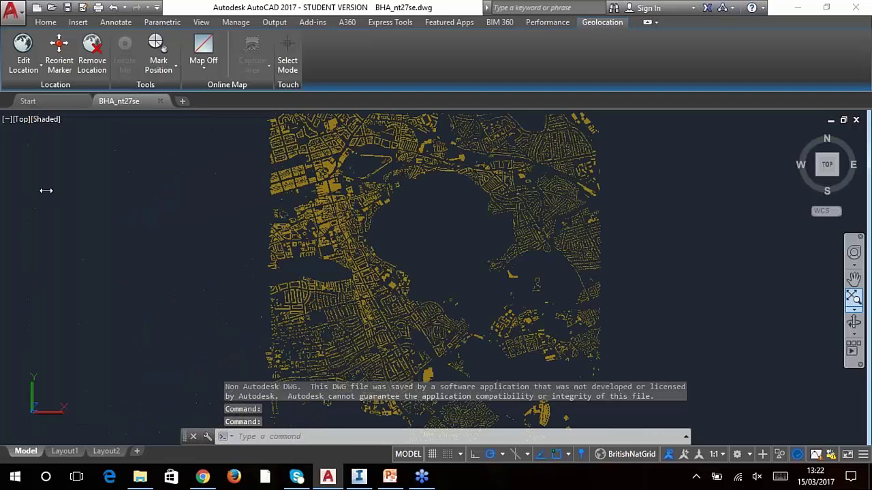
Step: Examine the Edinburgh Castle buildings up close in the plan view of the building heights drawing
text(z)
key(Return)
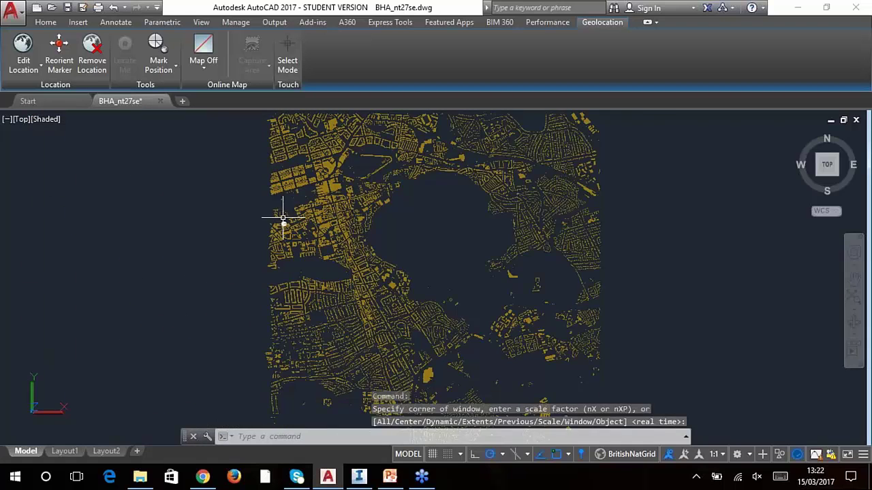
scroll(283, 218, up, 2)
scroll(259, 214, up, 3)
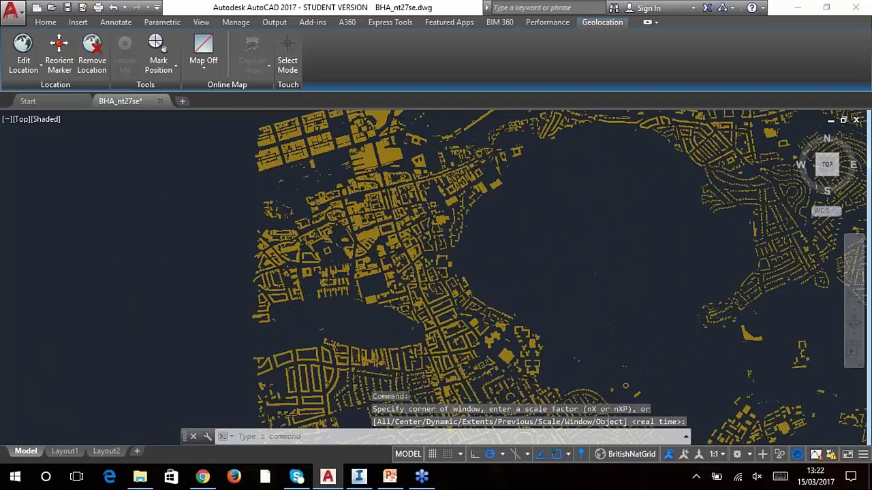
scroll(286, 214, up, 2)
scroll(290, 216, up, 4)
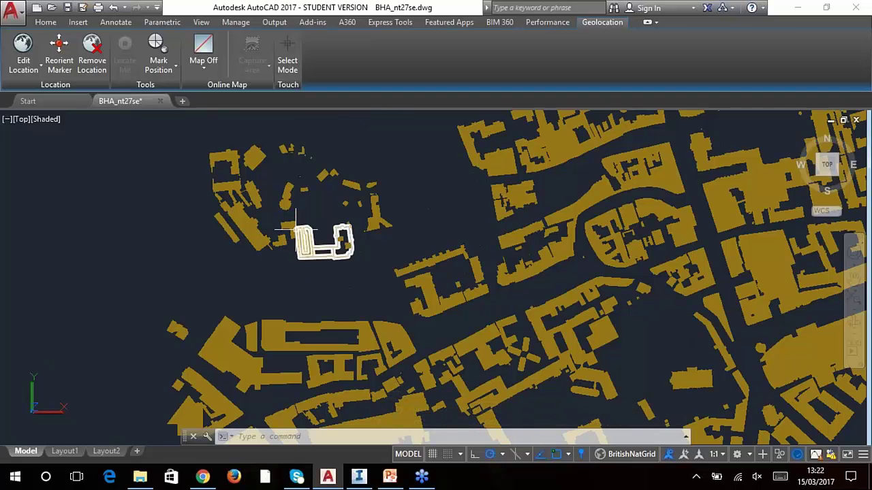
scroll(280, 232, up, 1)
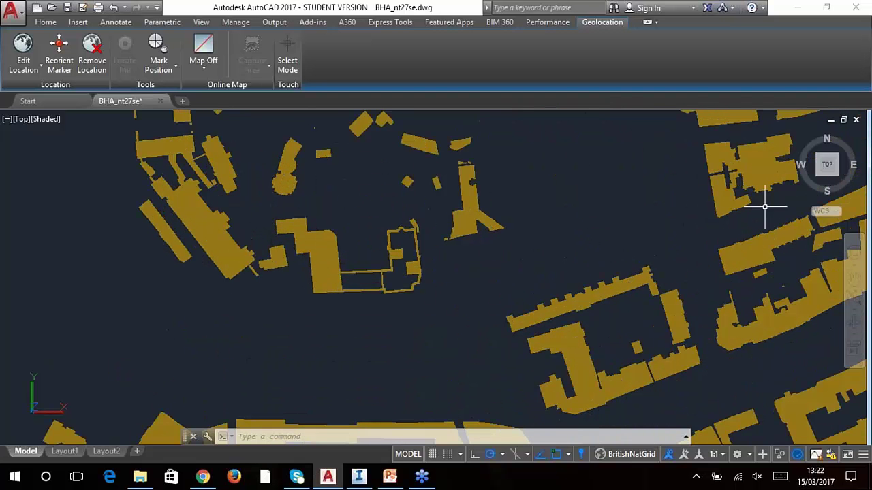
click(854, 279)
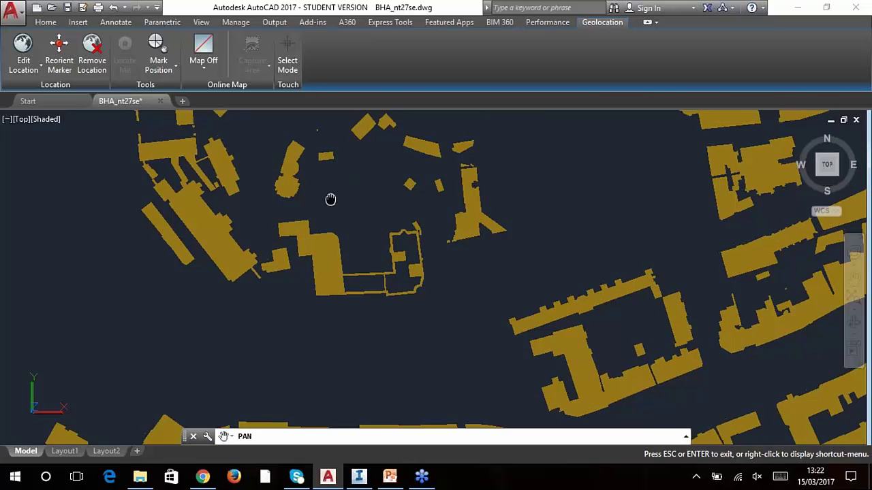
drag(331, 198, 404, 288)
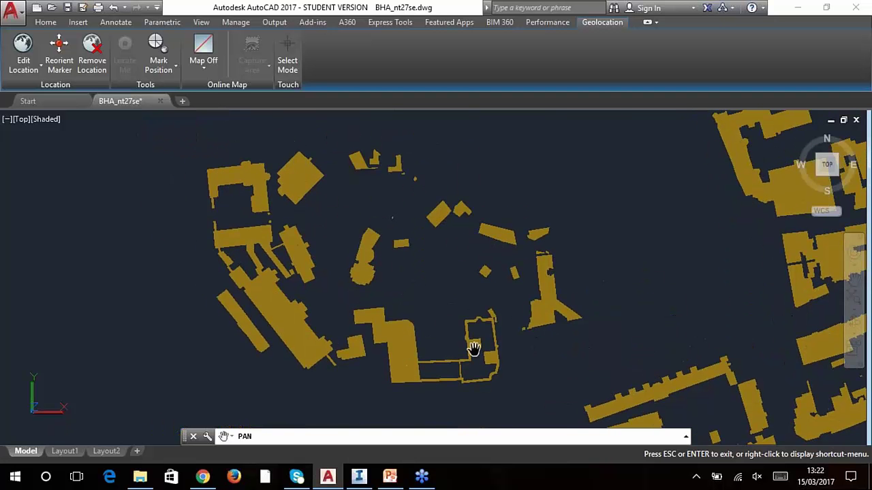
Step: Orbit the castle buildings into a low oblique 3D view to examine their heights and base levels
click(854, 324)
drag(408, 360, 400, 286)
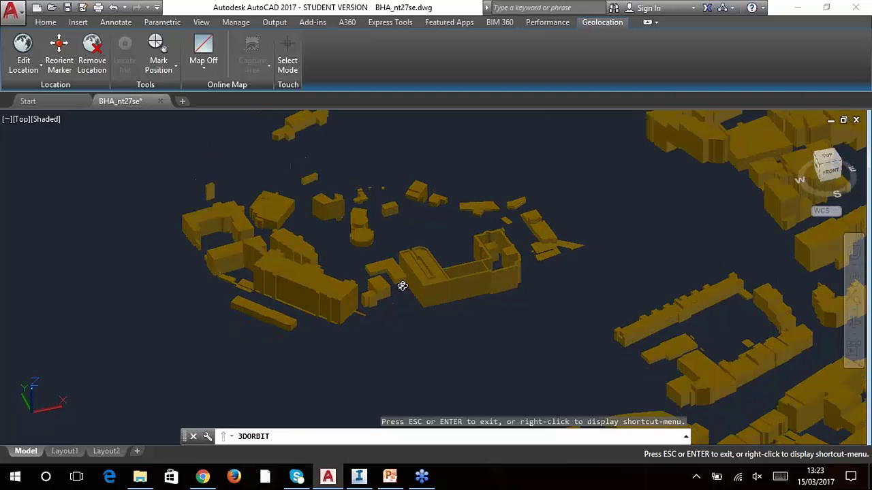
drag(413, 351, 421, 331)
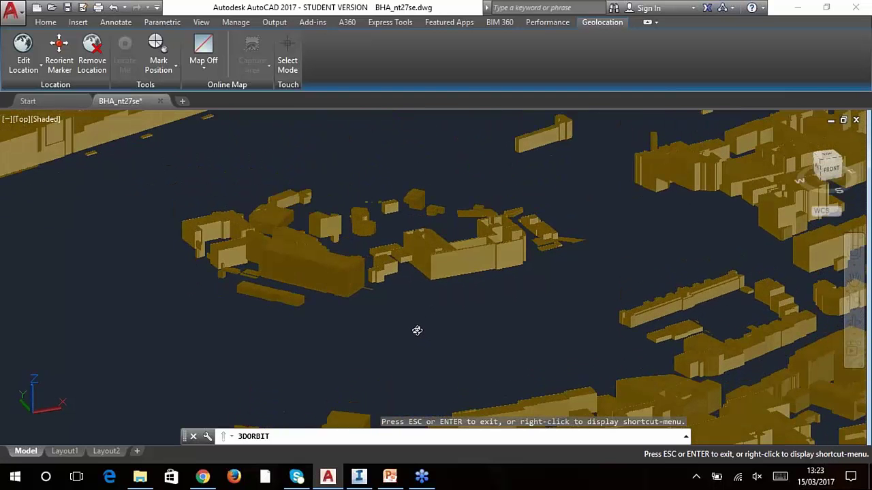
Step: Switch to PowerPoint, present the Building Height Attribute slide with the house diagram full screen, and end the slide show
click(389, 476)
scroll(20, 208, up, 8)
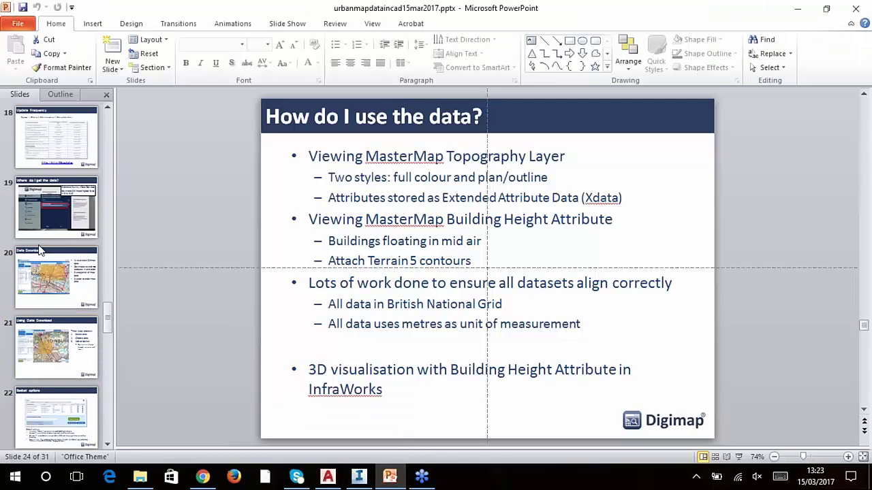
scroll(41, 252, up, 5)
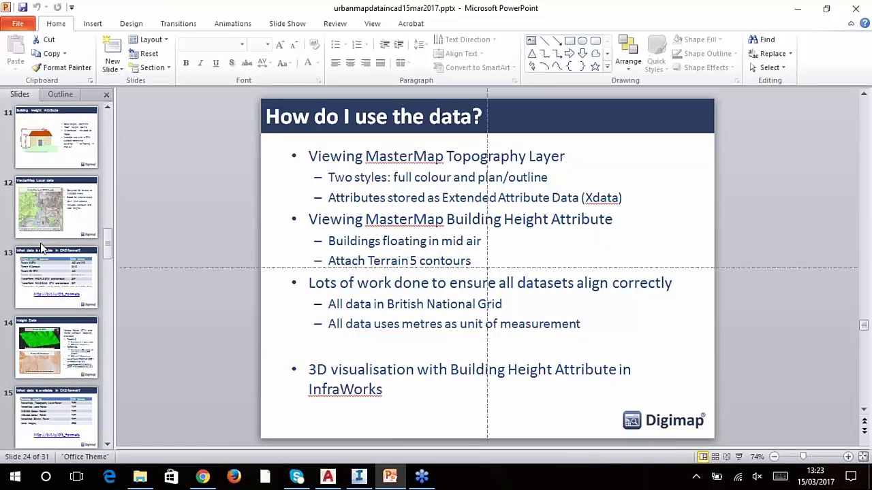
click(46, 271)
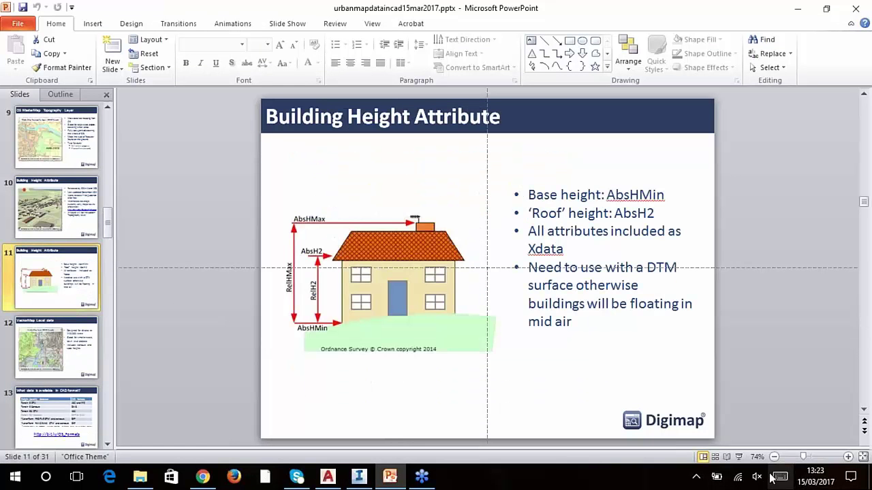
click(742, 457)
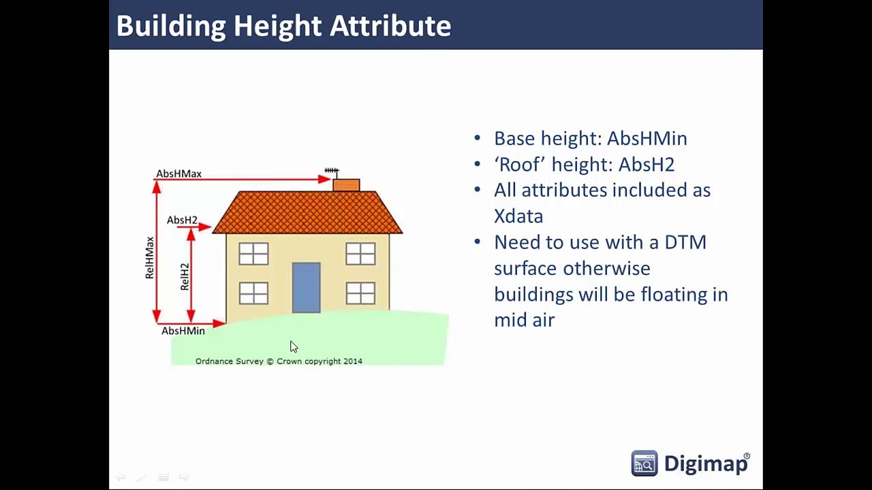
key(Escape)
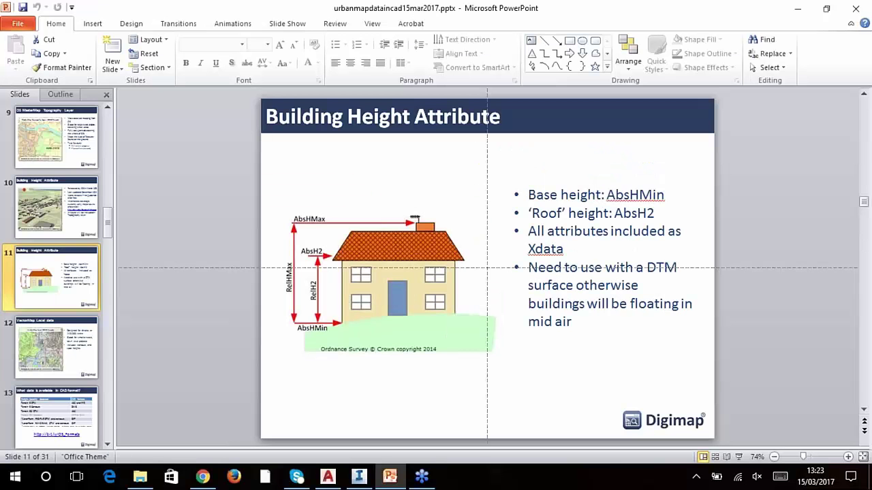
Step: Switch to AutoCAD and attach terrain-5-NT27SE.dwg from the terrain-5_1797099 folder as an external reference located using geographic data
click(327, 477)
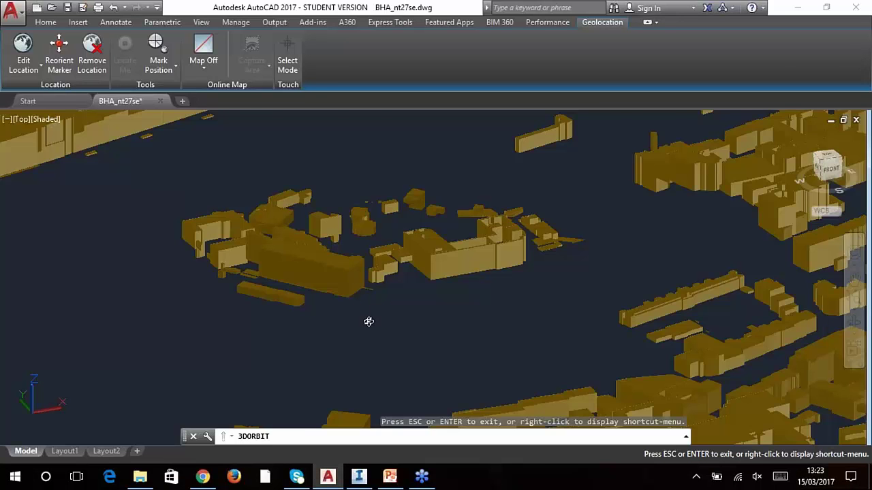
mouse_move(369, 321)
mouse_down()
mouse_move(377, 307)
mouse_move(368, 325)
mouse_move(352, 302)
mouse_move(361, 334)
mouse_move(374, 327)
mouse_move(366, 318)
mouse_up()
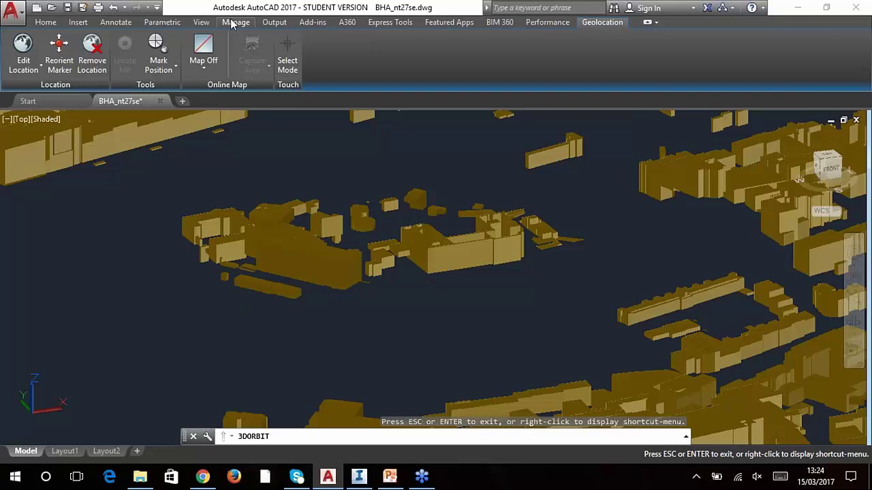
click(78, 23)
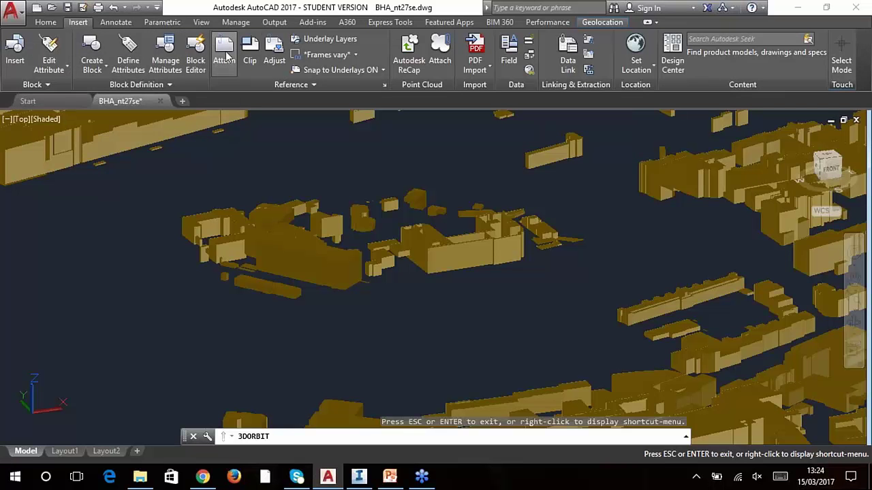
click(227, 54)
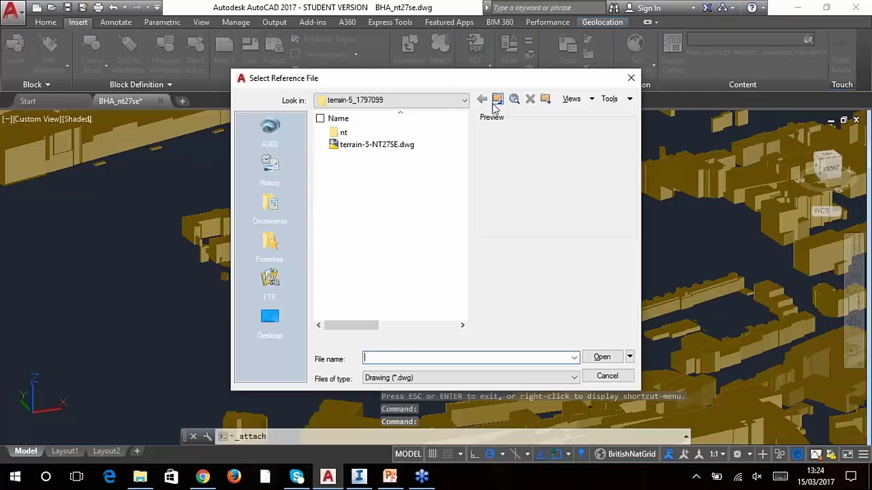
click(498, 101)
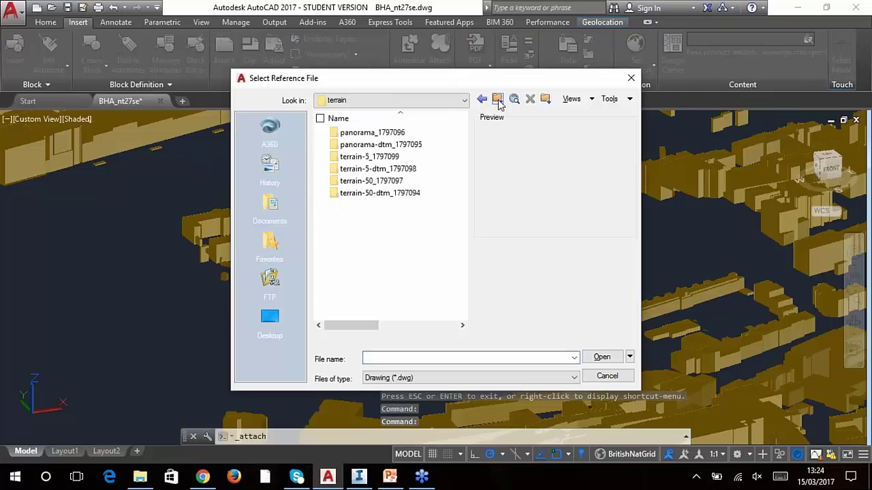
double_click(368, 157)
click(361, 145)
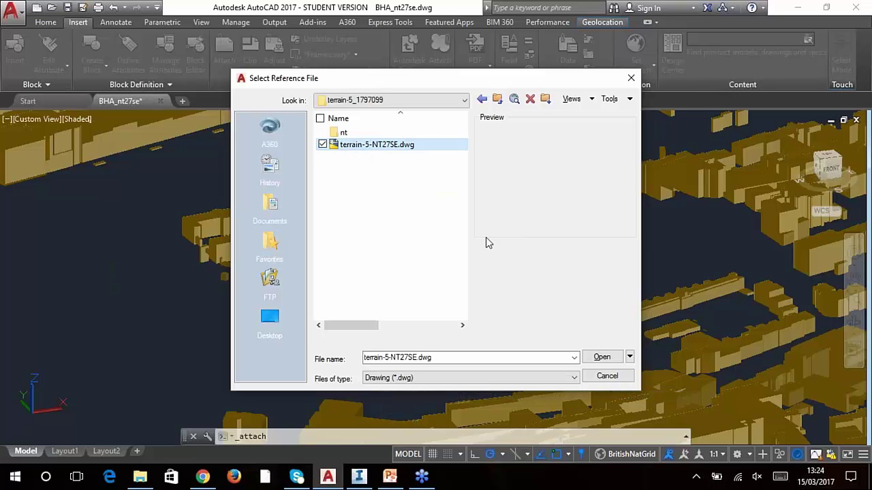
click(602, 358)
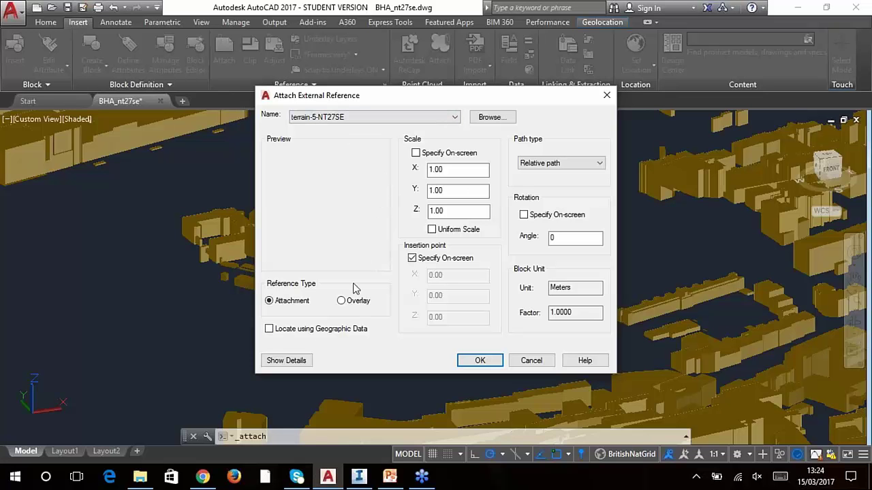
click(269, 330)
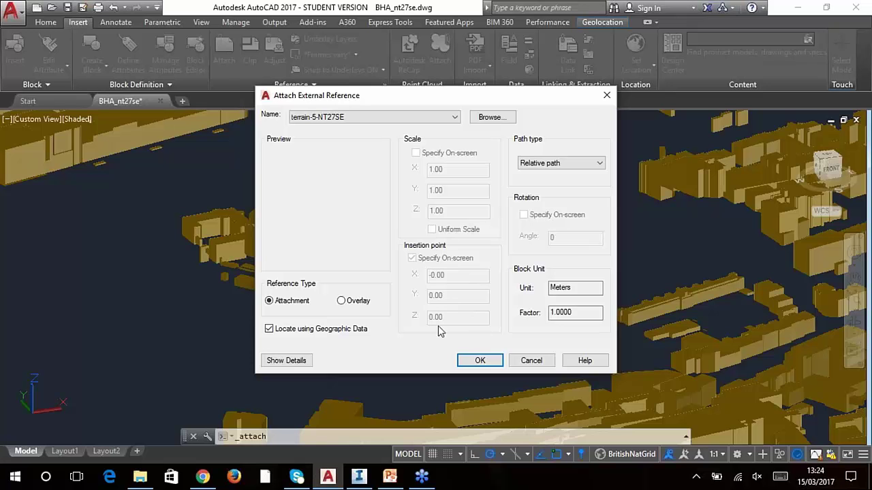
click(481, 362)
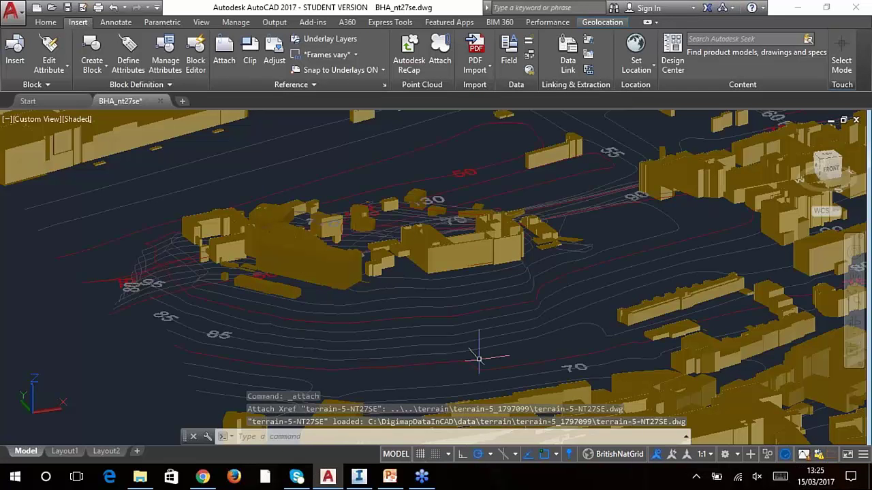
Step: Orbit the castle buildings to examine how they sit on the attached Terrain 5 contours
click(394, 299)
drag(394, 299, 398, 312)
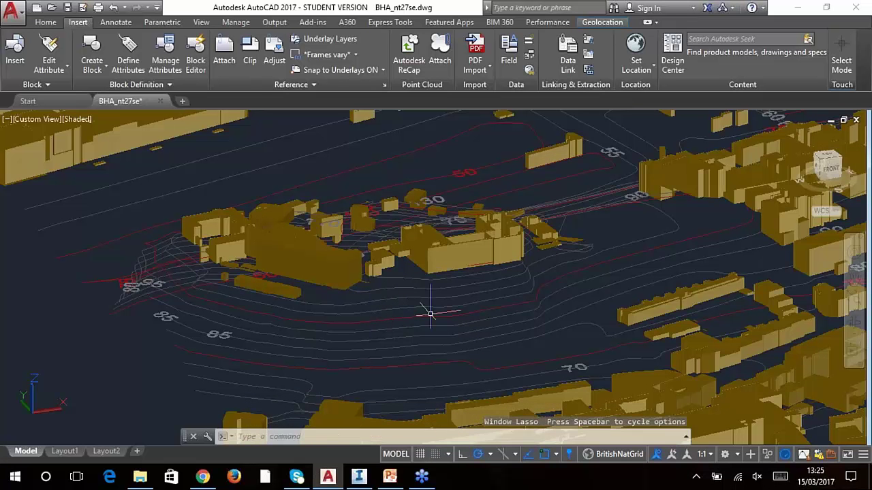
shift+middle_drag(399, 299, 376, 310)
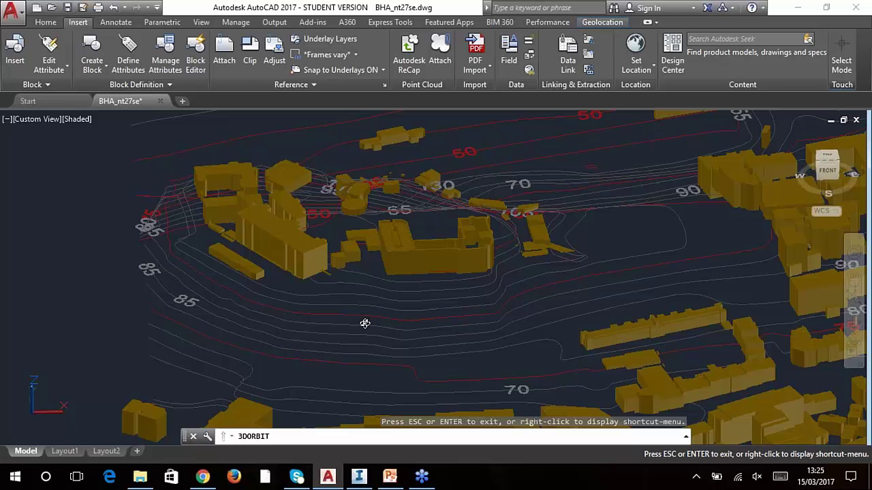
Step: Close the building heights drawing without saving and open the foreign drawing vml-nt27se.dwg from the vml_1797086 folder
click(161, 100)
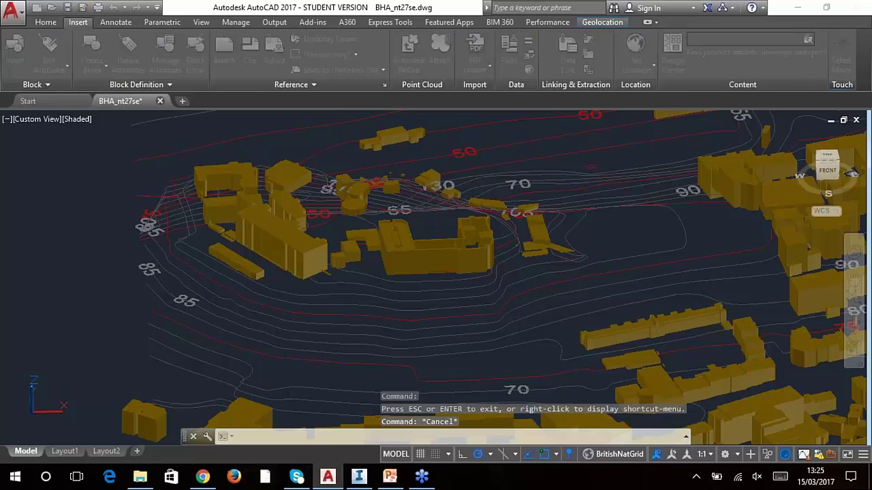
click(487, 271)
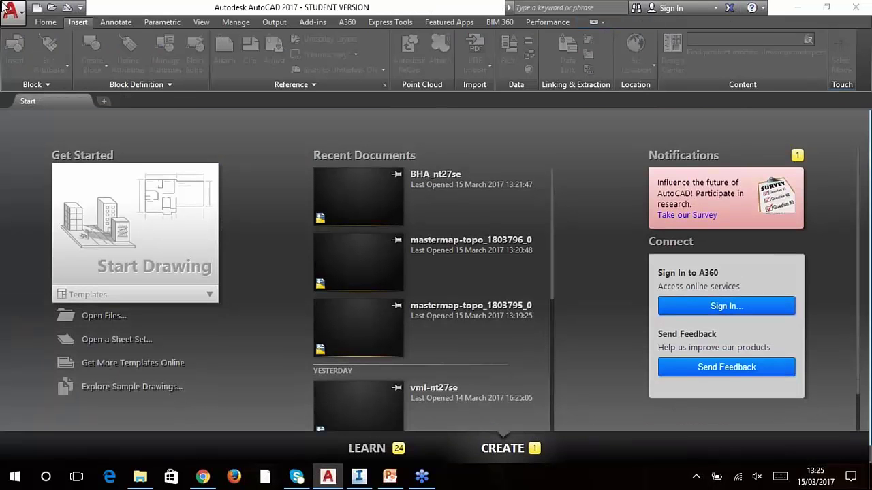
click(52, 9)
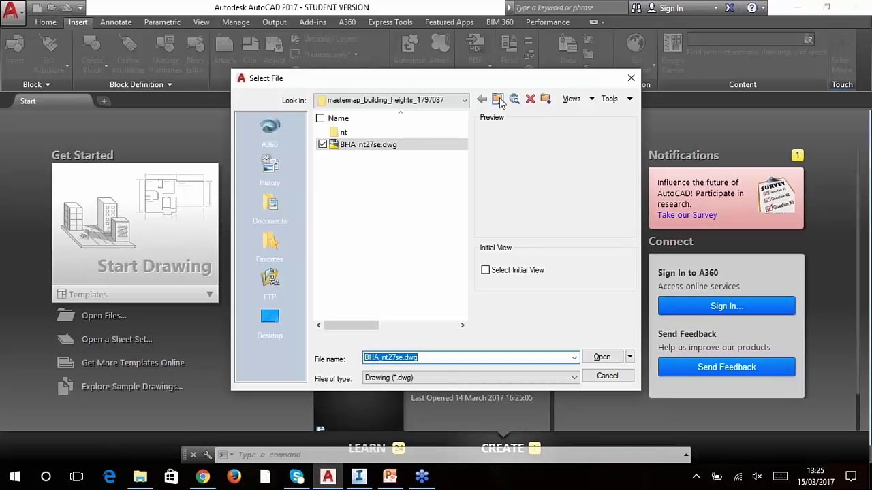
click(498, 100)
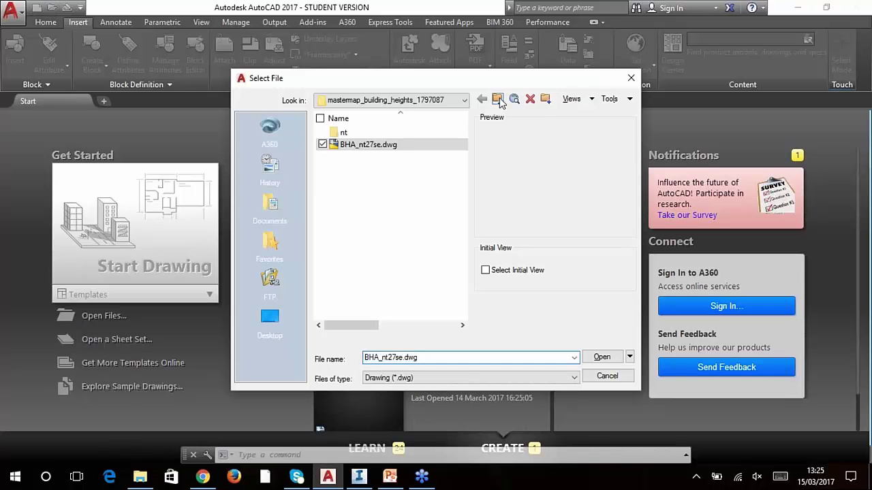
double_click(361, 194)
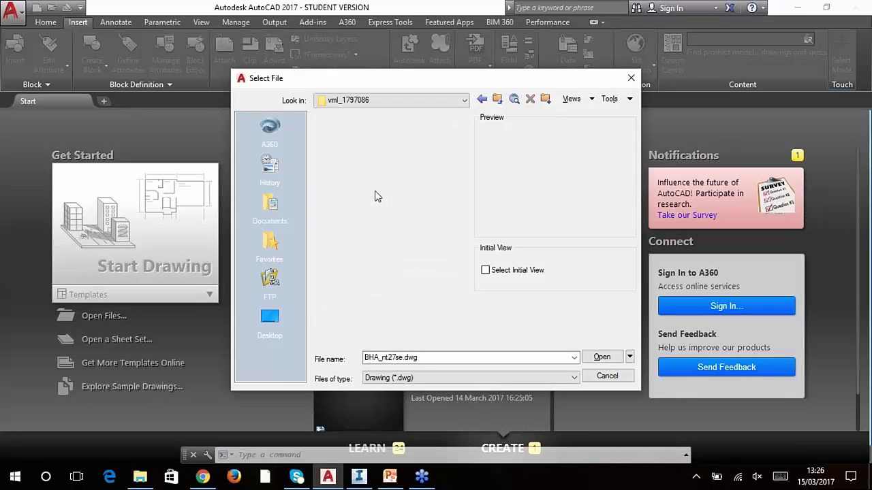
double_click(360, 144)
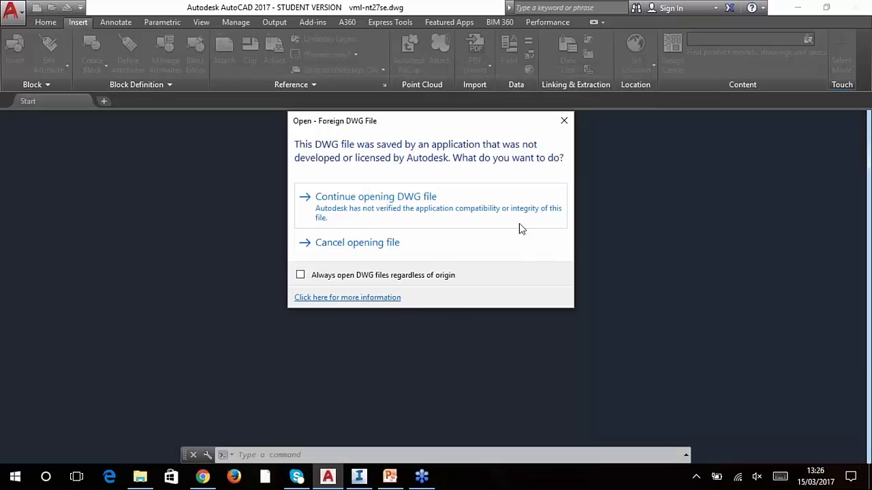
click(451, 198)
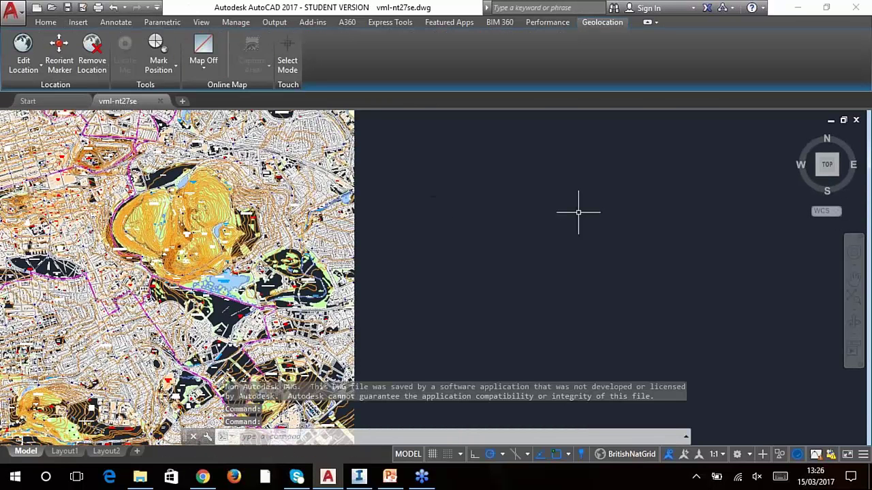
Step: Examine the whole VectorMap Local drawing, then the castle, Esplanade and Old Town streets up close
click(853, 300)
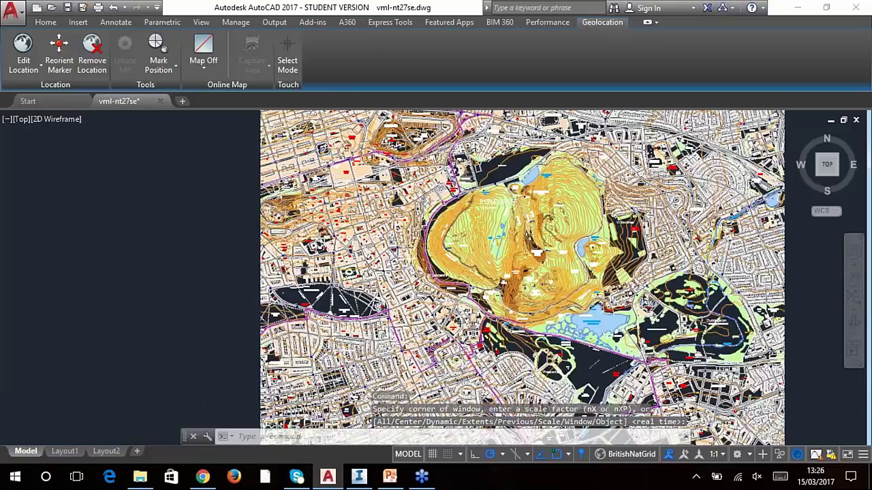
scroll(211, 206, up, 5)
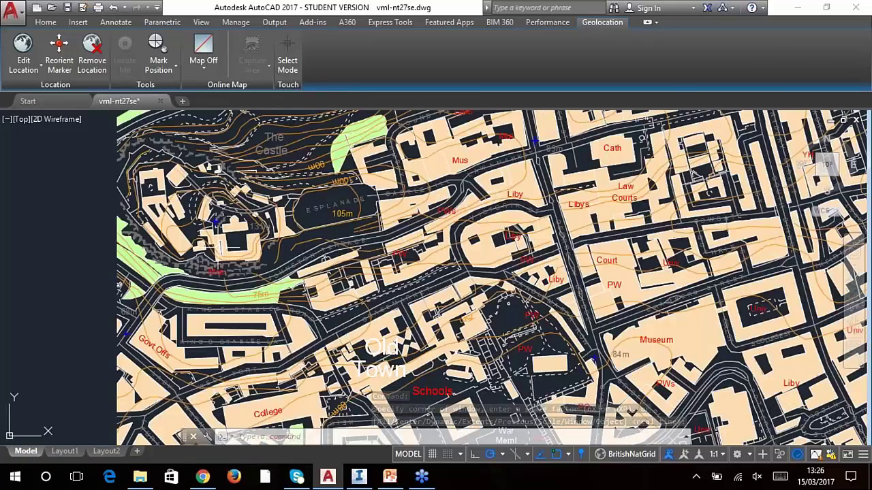
scroll(212, 207, down, 2)
scroll(197, 202, up, 5)
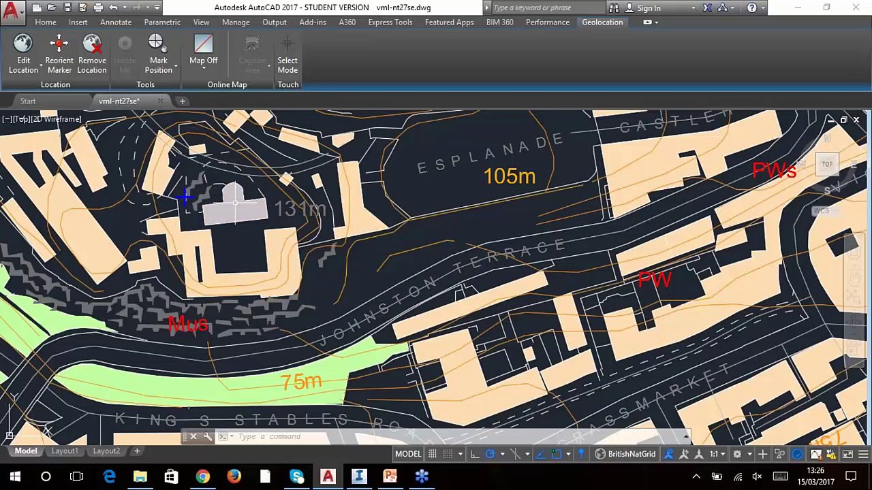
scroll(250, 258, down, 2)
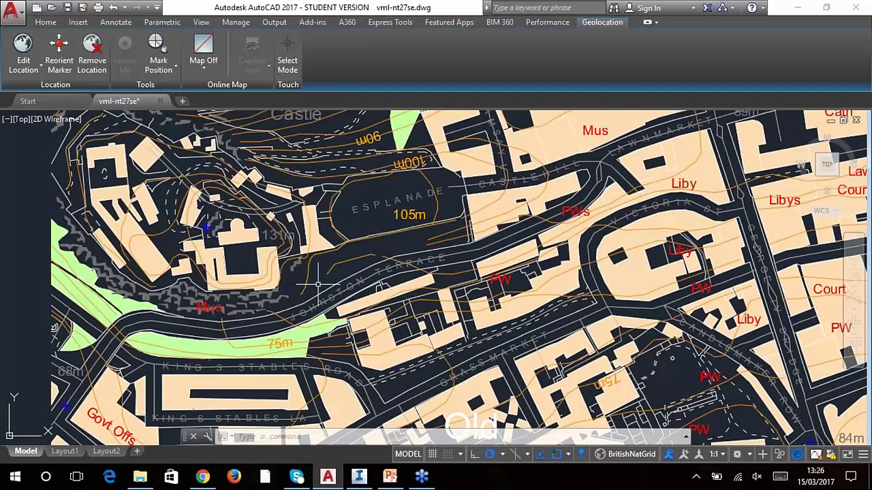
scroll(323, 279, down, 2)
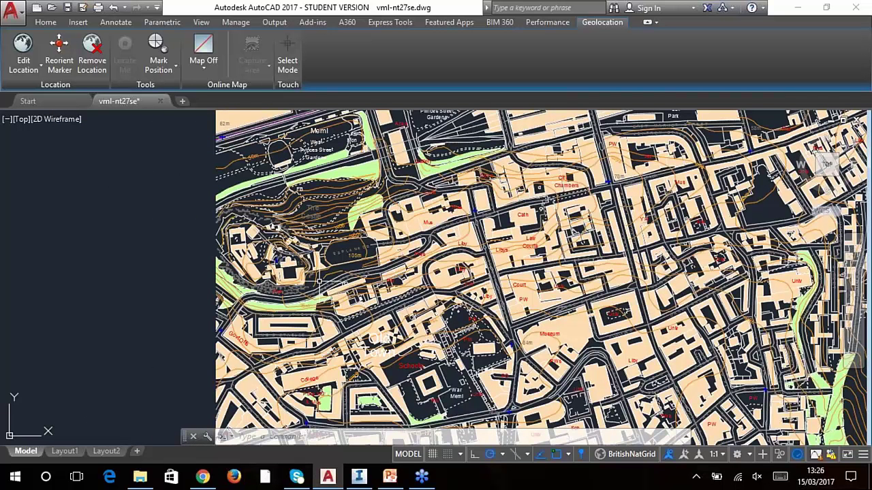
Step: Close the VectorMap Local drawing without saving and minimize AutoCAD
click(161, 102)
click(476, 266)
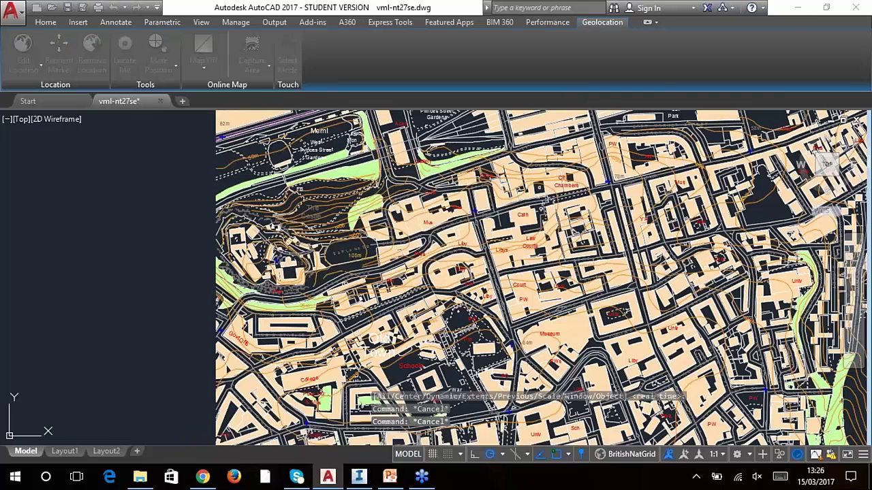
click(797, 9)
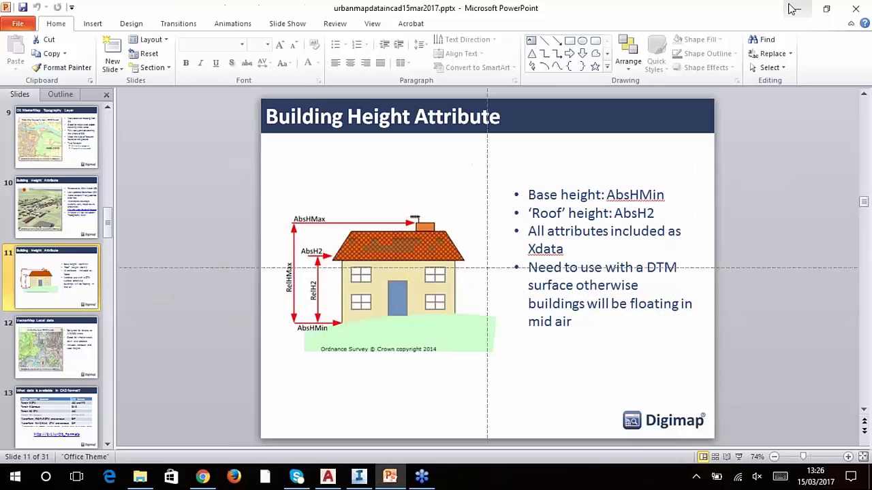
Step: Switch to InfraWorks and inspect the EdinburghCastle model from above, closing in on the castle and surrounding streets
click(361, 479)
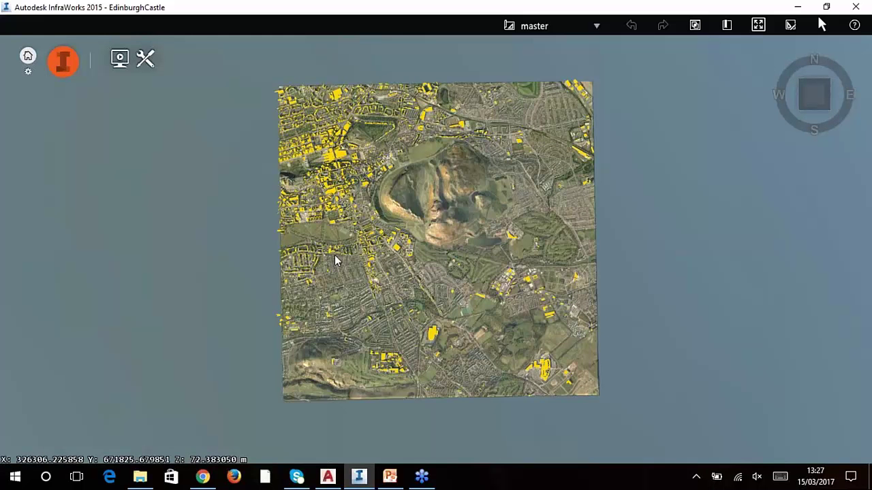
scroll(298, 188, up, 3)
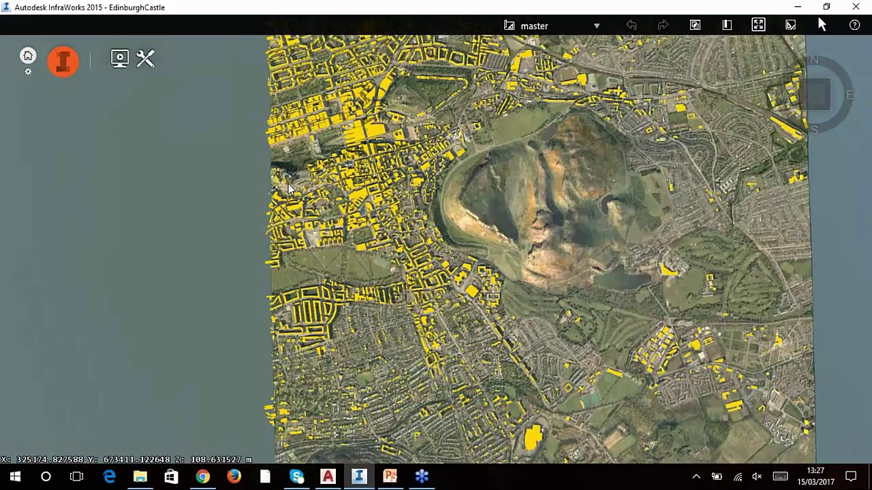
scroll(292, 189, up, 5)
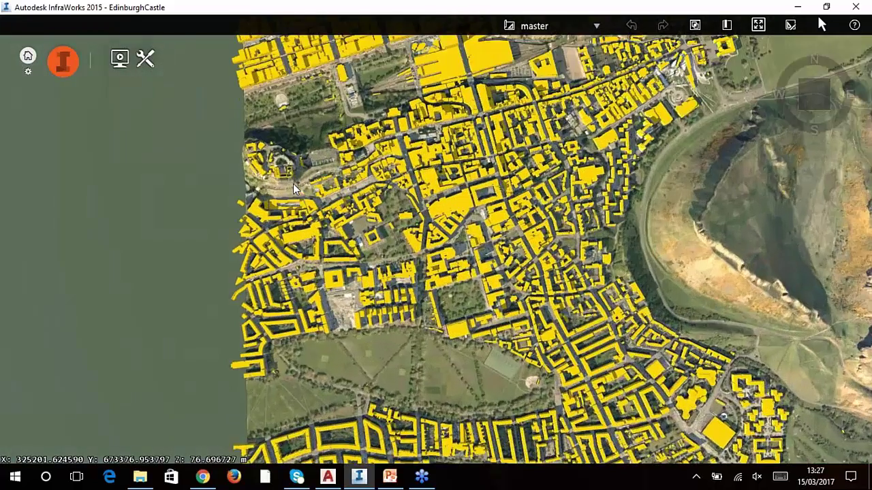
scroll(293, 183, up, 5)
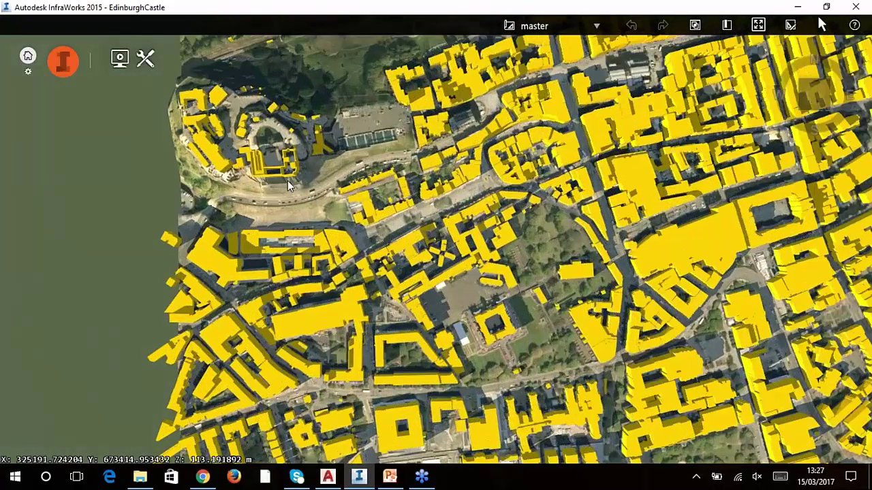
scroll(288, 180, up, 3)
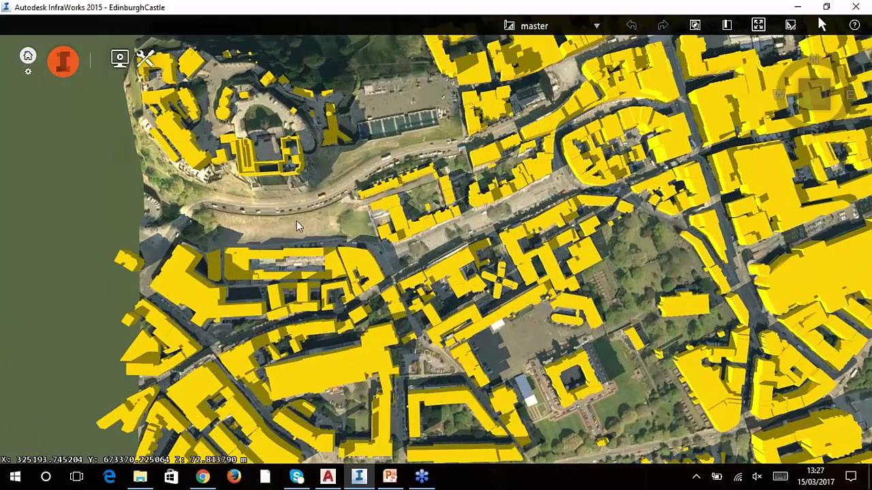
Step: Orbit around the castle in oblique and overhead views to examine how the 3D buildings sit on the aerial-photo terrain
middle_drag(266, 218, 305, 114)
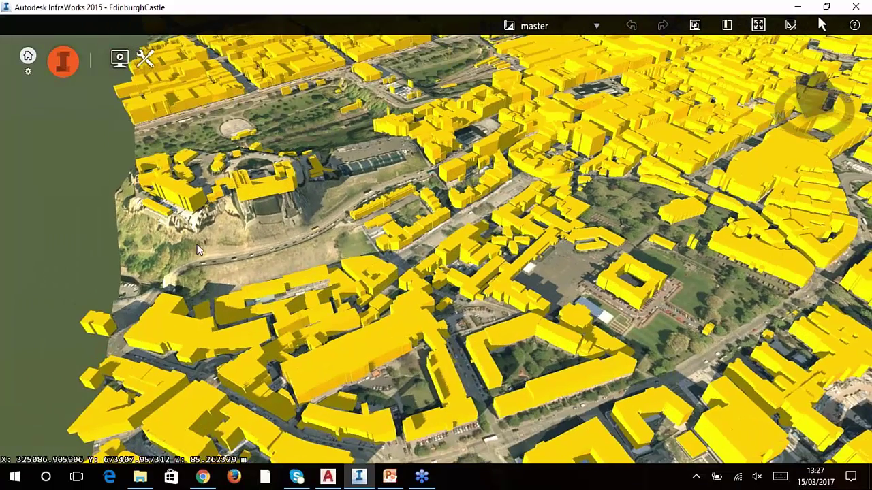
middle_drag(198, 250, 310, 258)
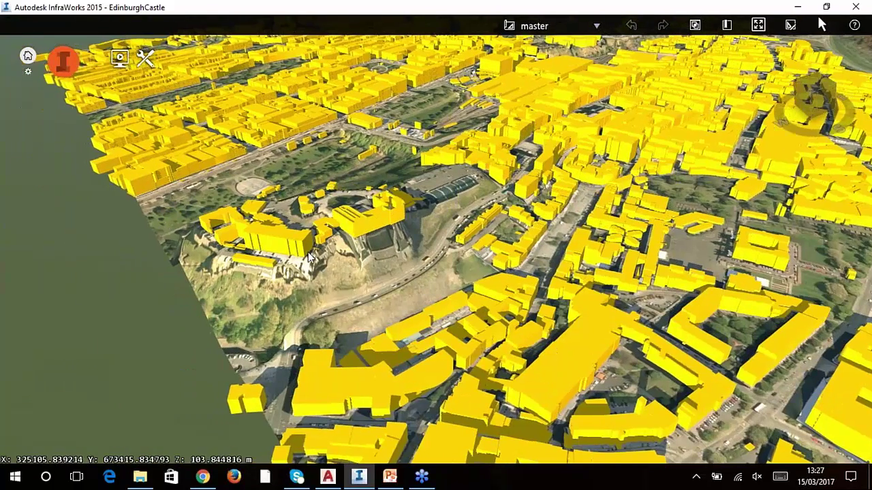
scroll(310, 258, down, 3)
scroll(402, 320, down, 2)
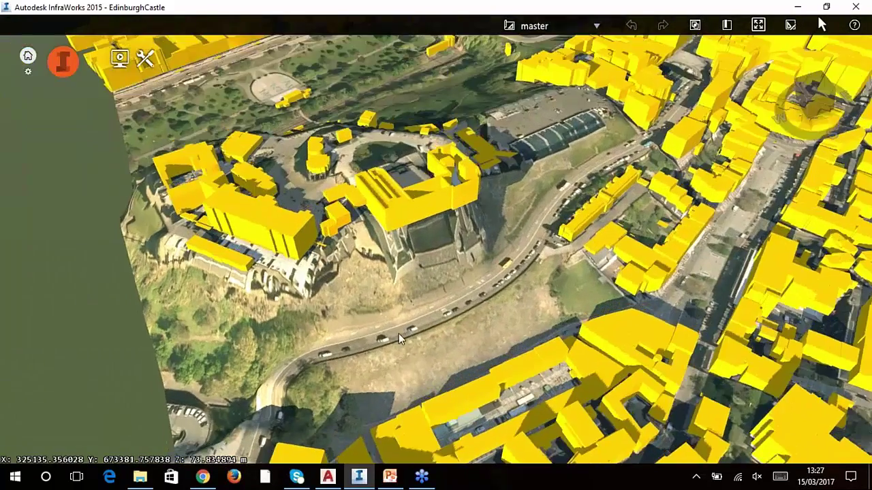
middle_drag(399, 333, 431, 304)
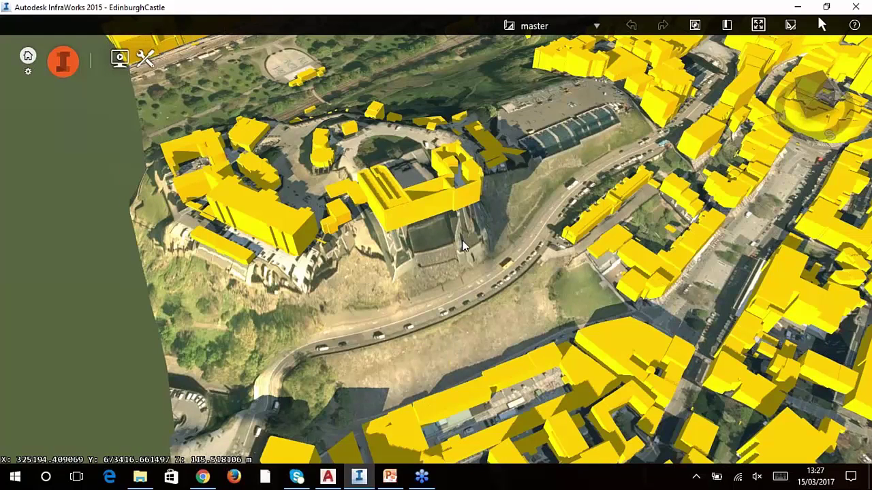
scroll(462, 252, up, 3)
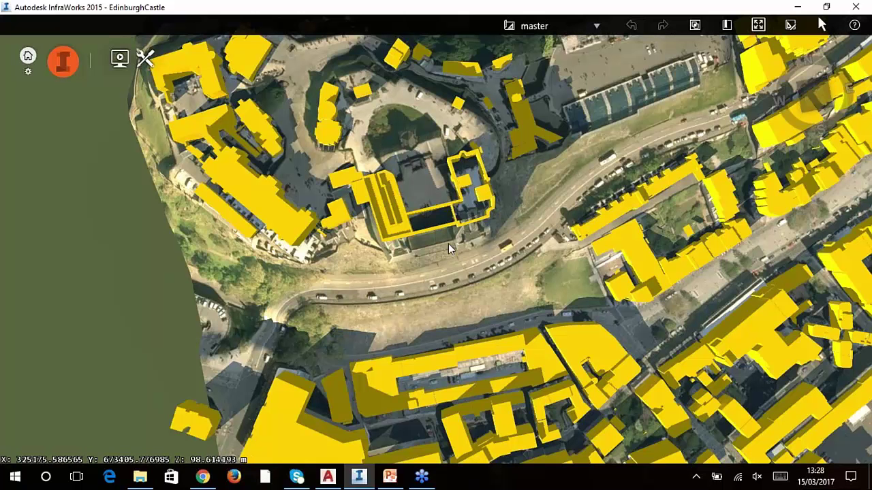
scroll(453, 187, up, 2)
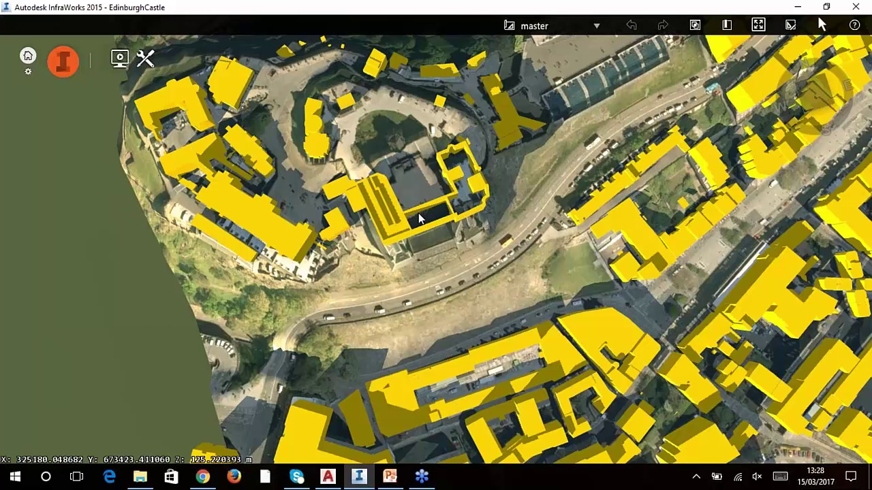
middle_drag(492, 265, 361, 267)
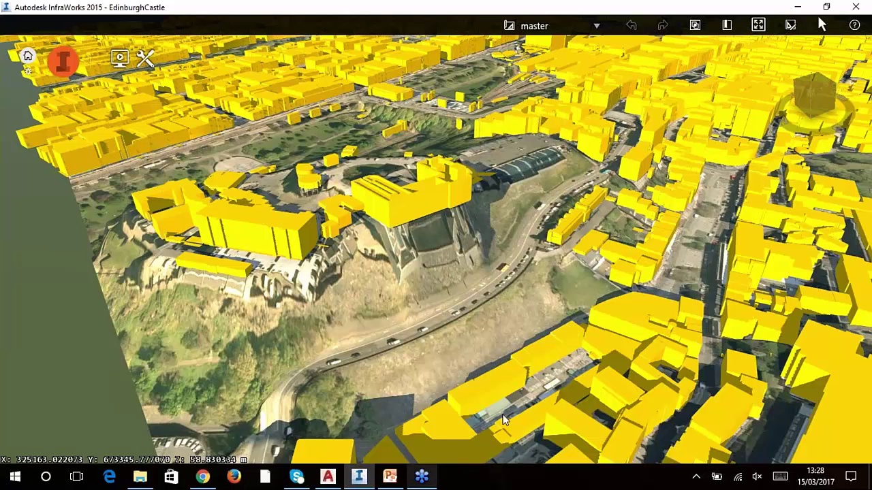
Step: Switch to PowerPoint and browse the slide thumbnails ahead to slides 22 to 26
click(389, 477)
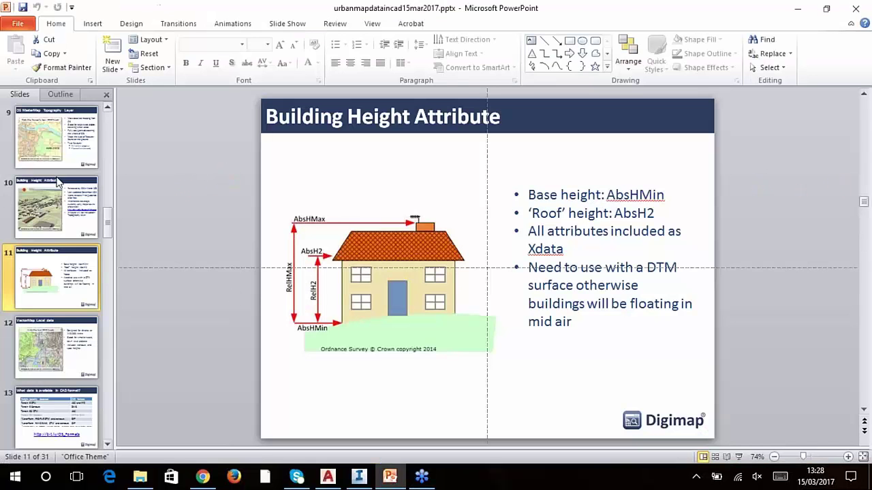
drag(110, 230, 110, 350)
scroll(92, 311, down, 4)
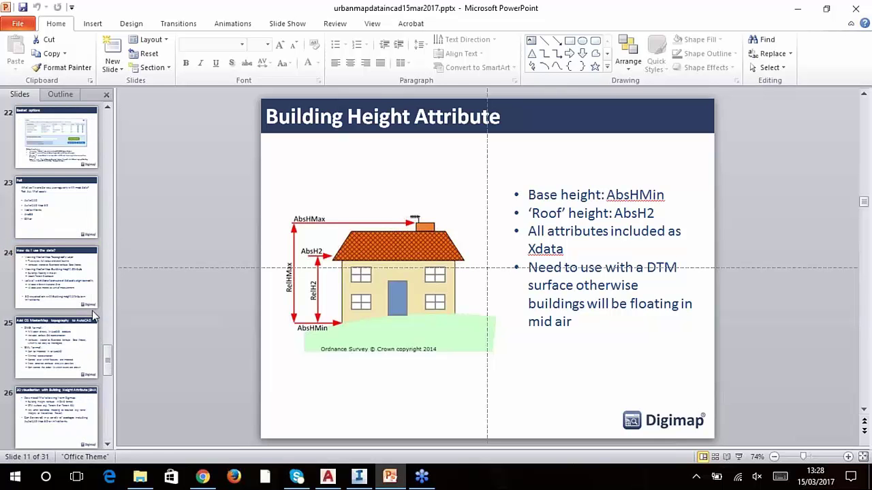